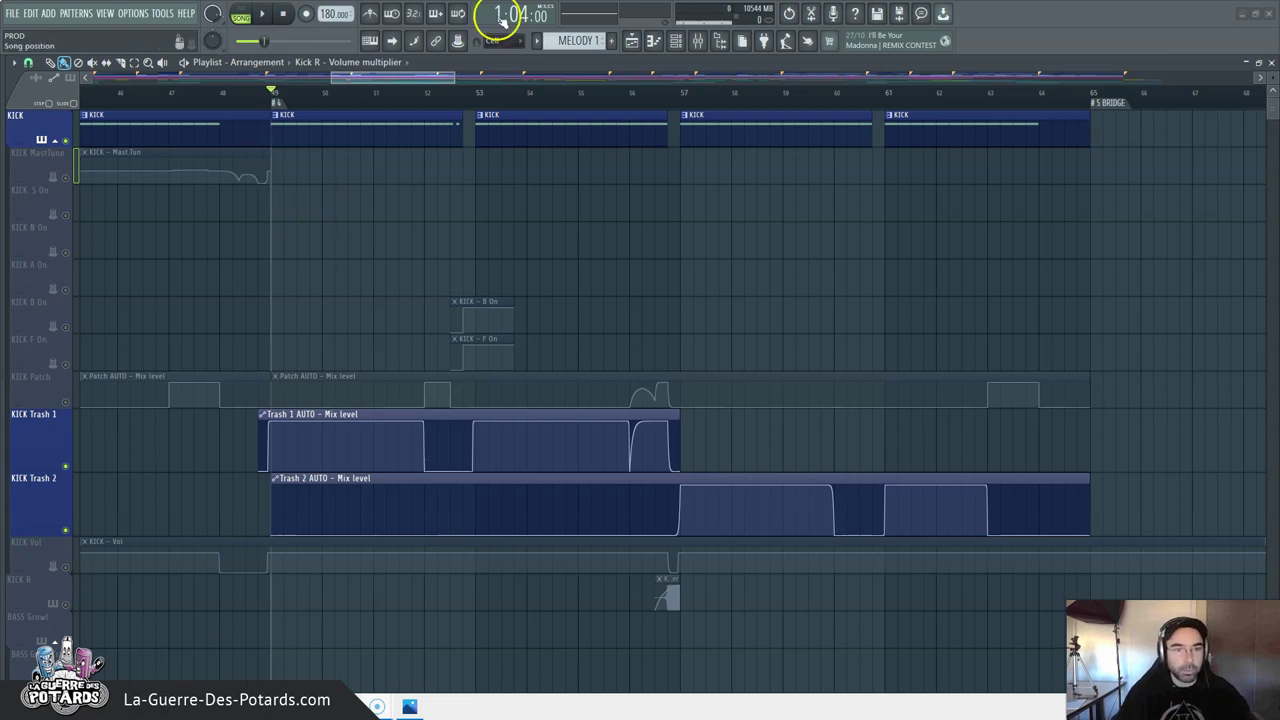
# Open the channel rack and bring up the KICK channel's Serum instrument, placing its window in clear view
pyautogui.press('F6')
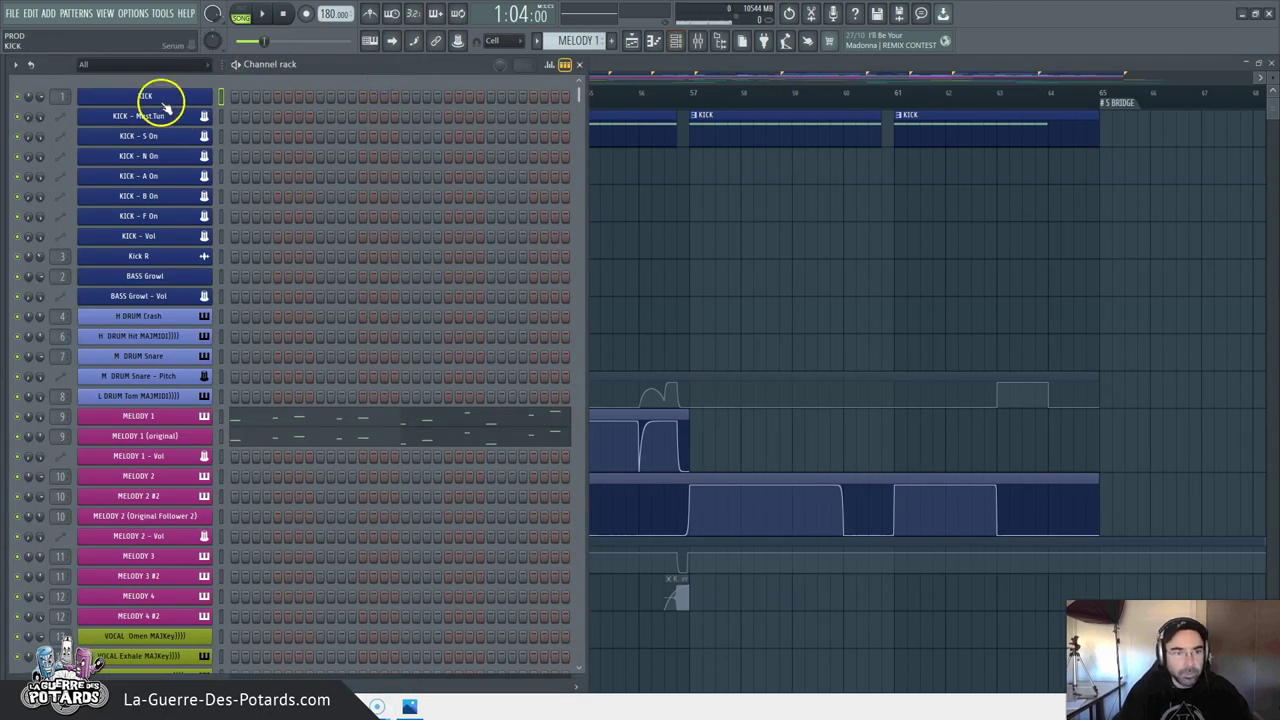
pyautogui.click(150, 97)
pyautogui.moveTo(508, 86); pyautogui.dragTo(604, 132)
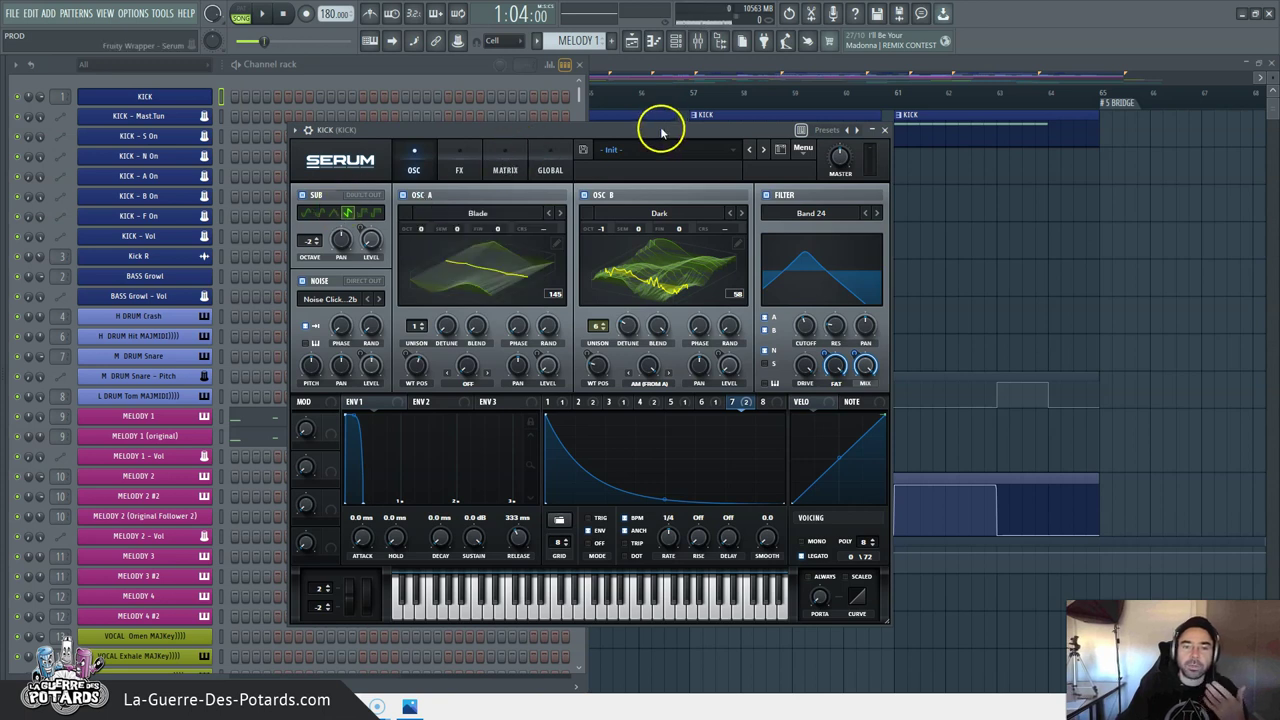
pyautogui.moveTo(657, 129); pyautogui.dragTo(655, 129)
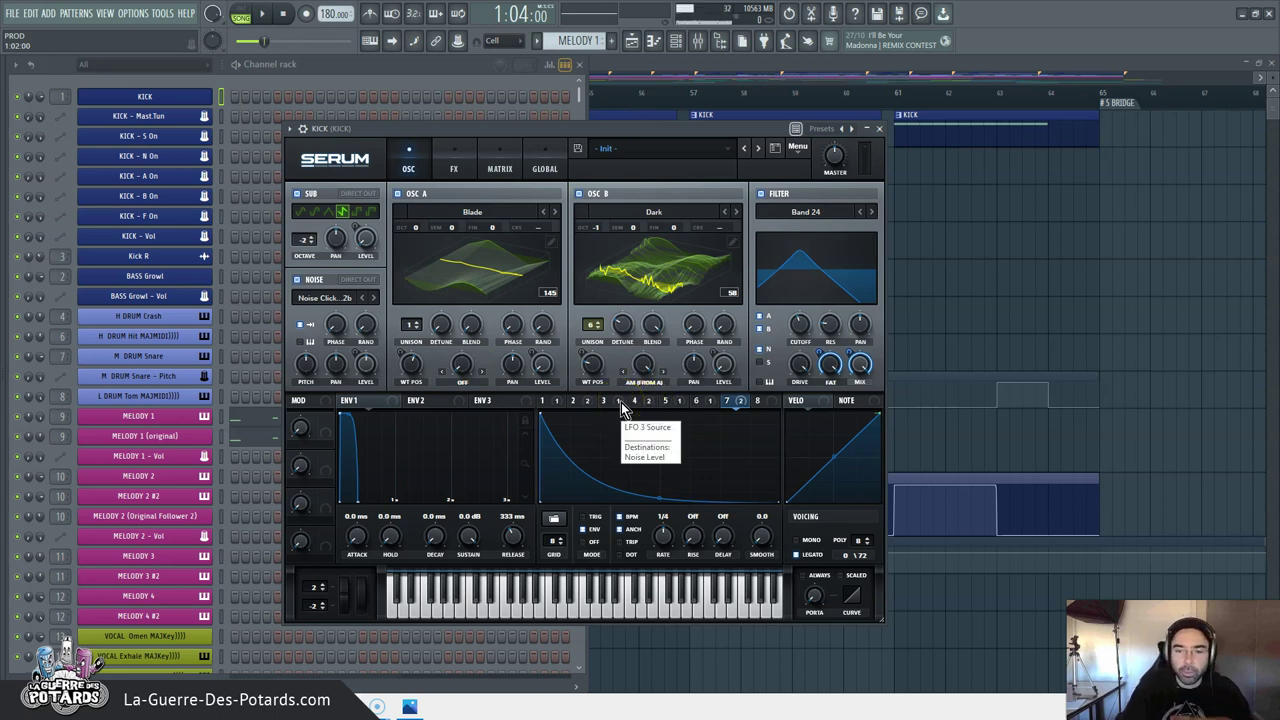
pyautogui.moveTo(620, 408); pyautogui.dragTo(683, 285)
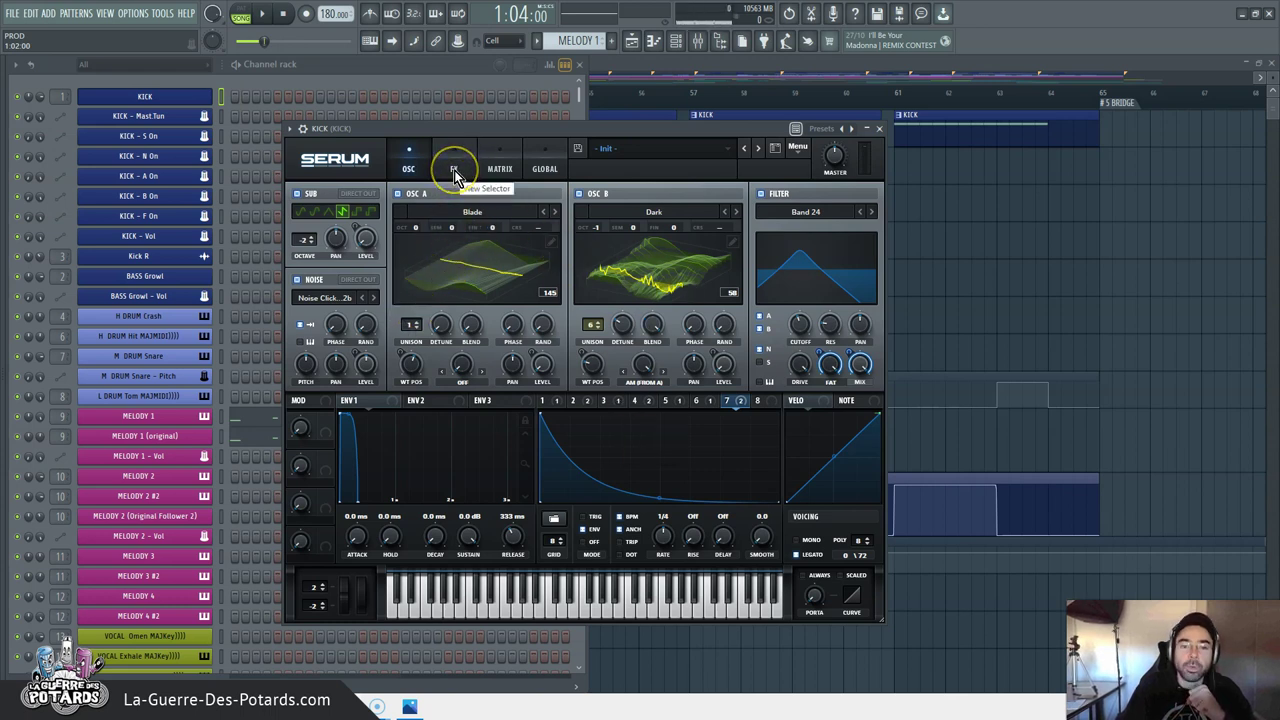
pyautogui.moveTo(494, 126)
pyautogui.mouseDown()
pyautogui.moveTo(514, 132)
pyautogui.moveTo(477, 126)
pyautogui.mouseUp()
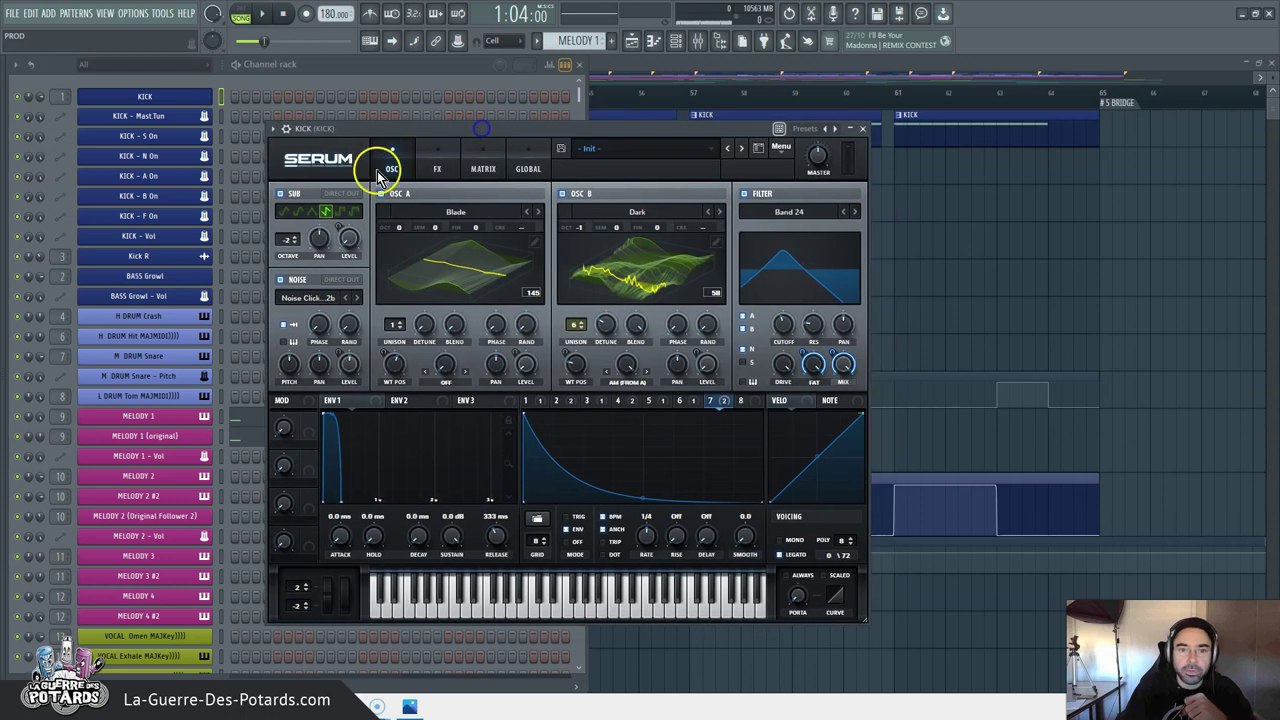
# Try Serum's EQ, Filter and Compressor effects on the kick, switching each off again, and return to the oscillator page
pyautogui.click(436, 172)
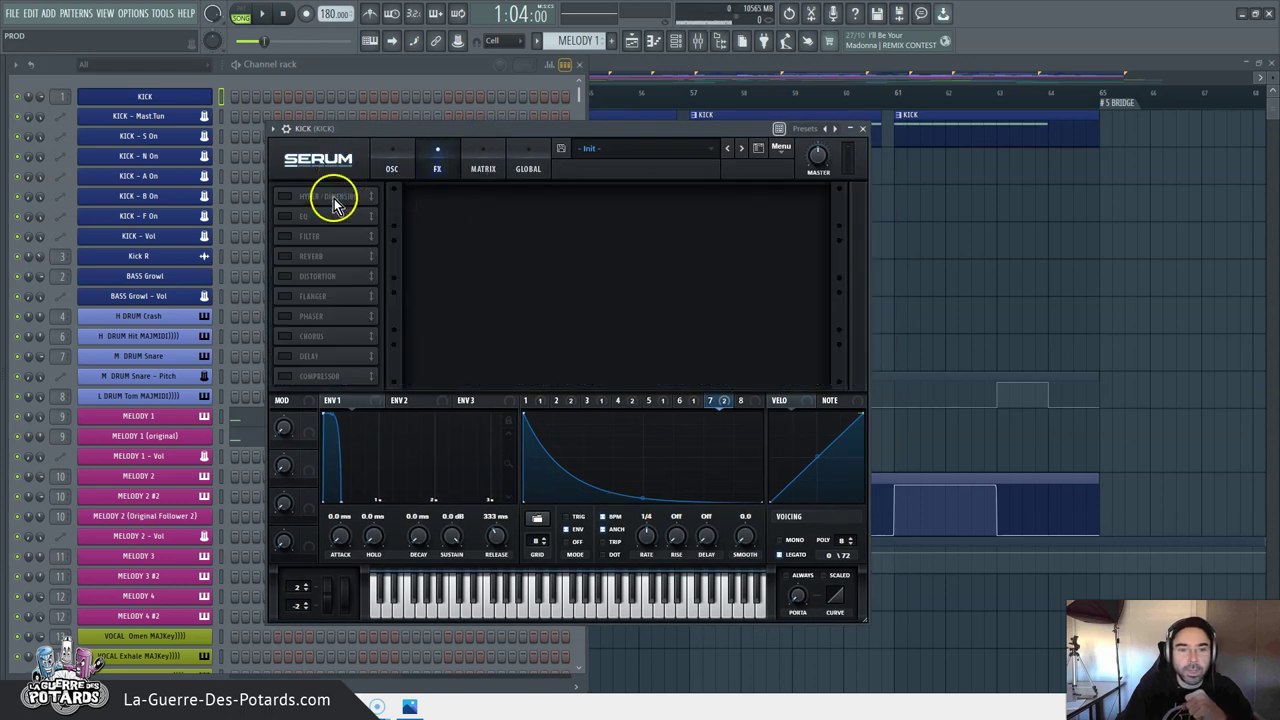
pyautogui.click(285, 216)
pyautogui.click(285, 216)
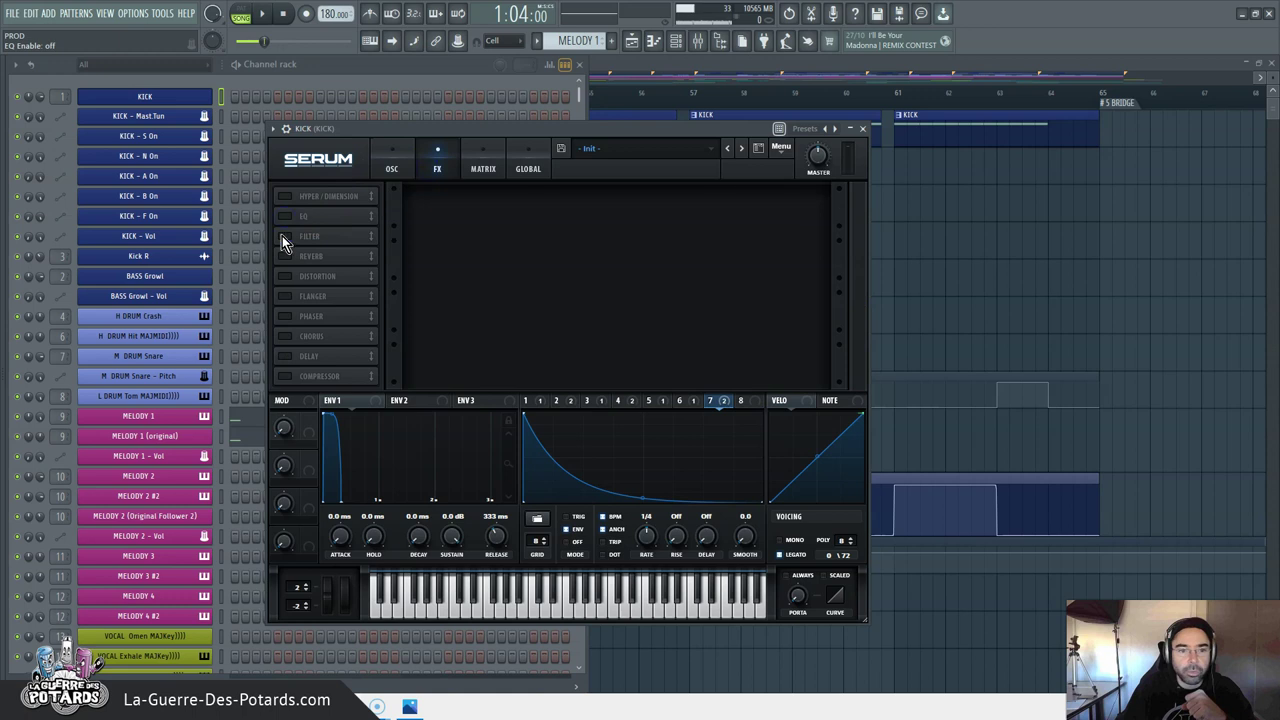
pyautogui.click(285, 236)
pyautogui.click(285, 236)
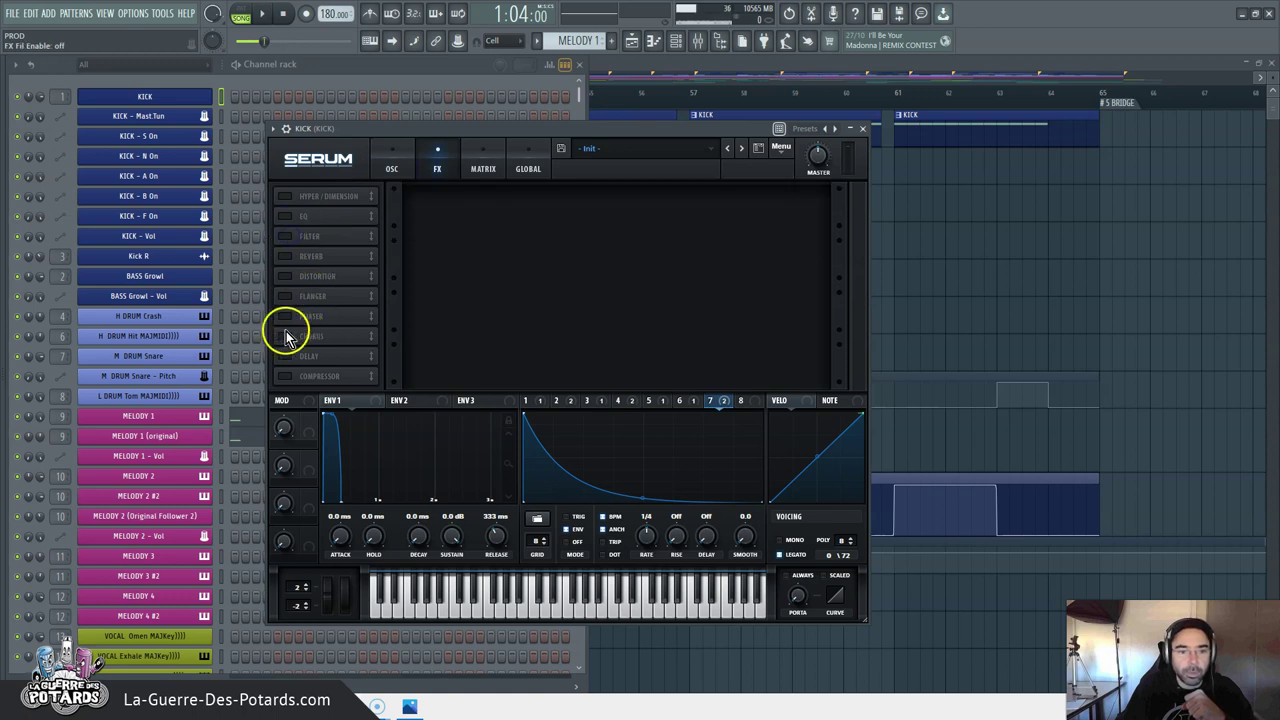
pyautogui.click(286, 377)
pyautogui.click(286, 377)
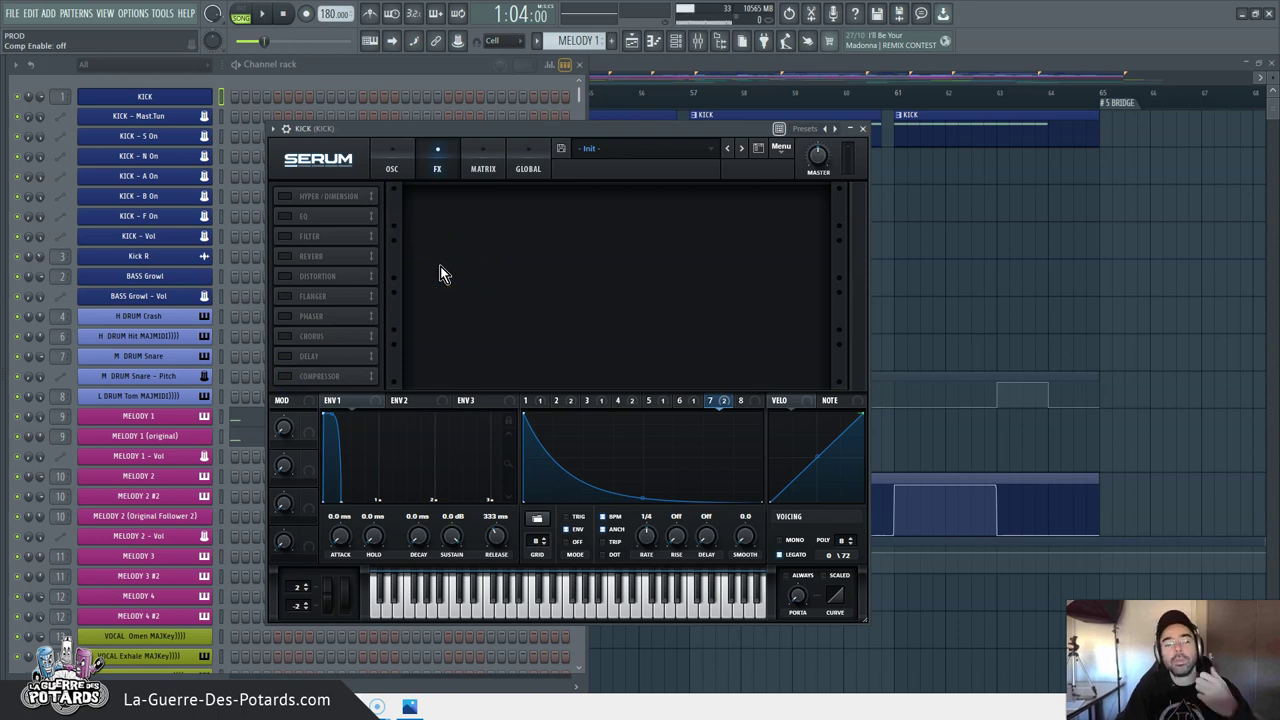
pyautogui.click(393, 170)
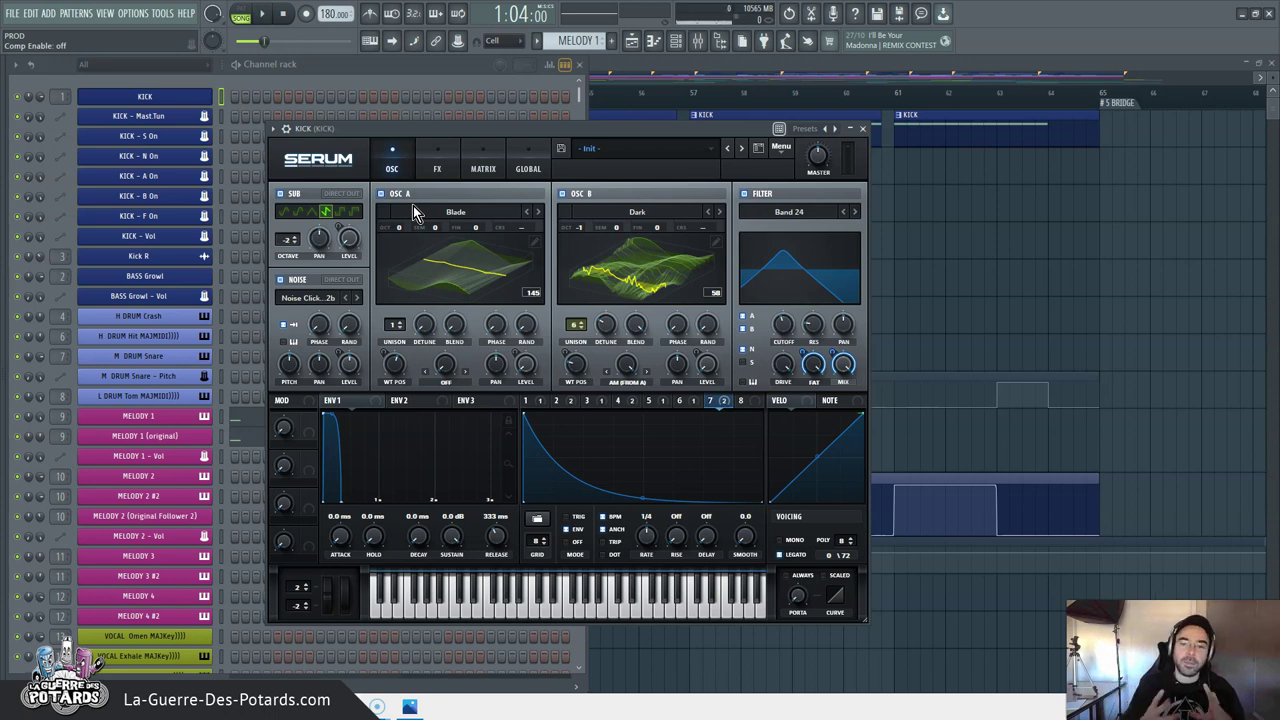
pyautogui.moveTo(547, 132); pyautogui.dragTo(575, 106)
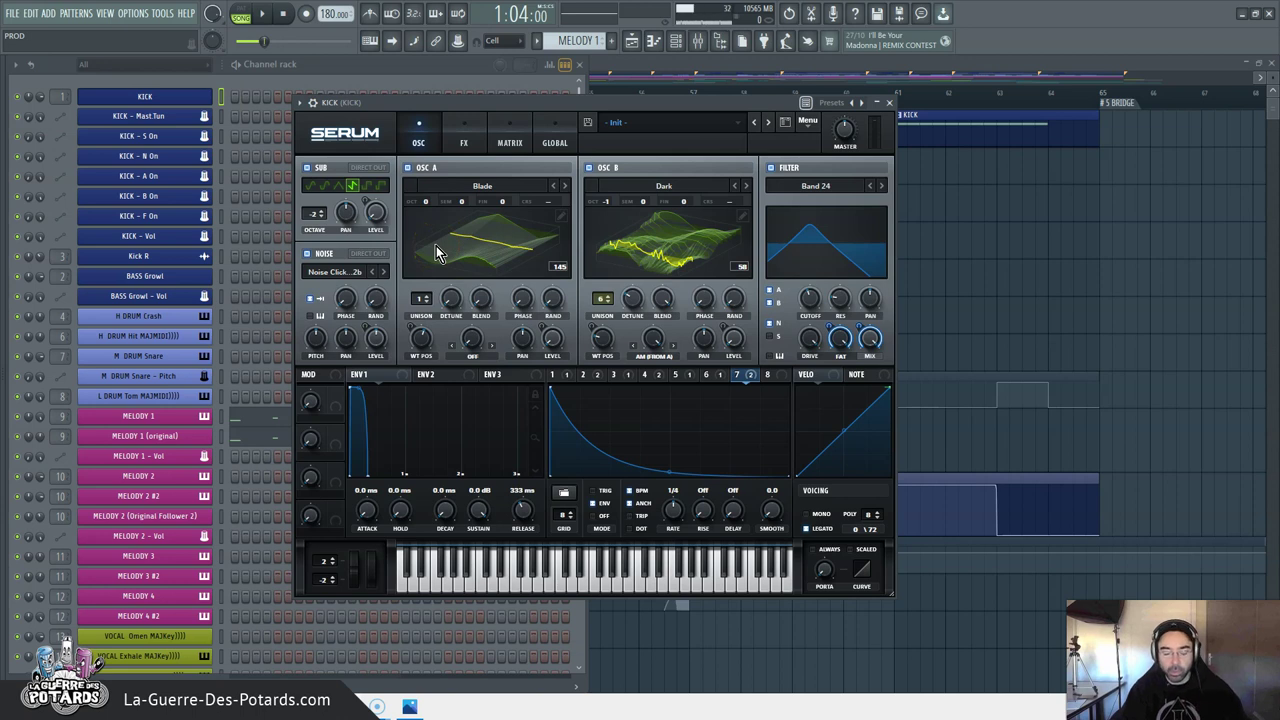
# Show the mixer, open Trash 1 AUTO from the KICK track, and arrange its window beside the kick's Serum window
pyautogui.press('F9')
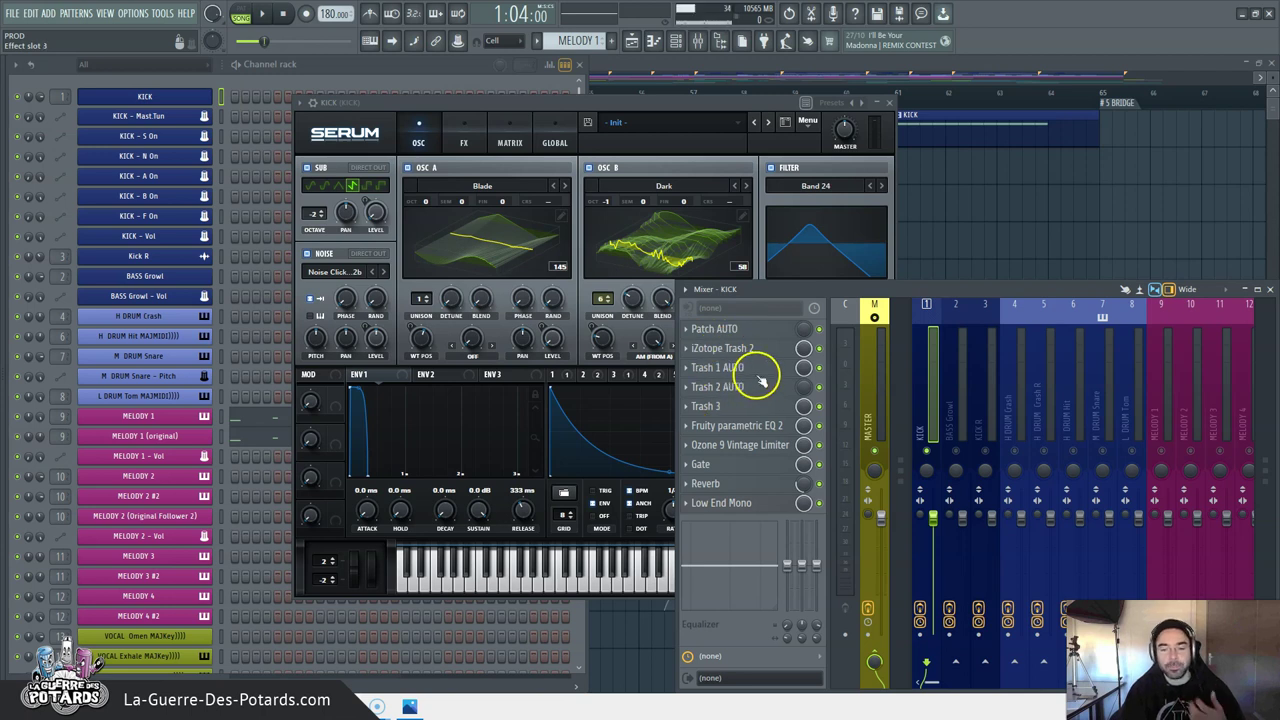
pyautogui.click(716, 367)
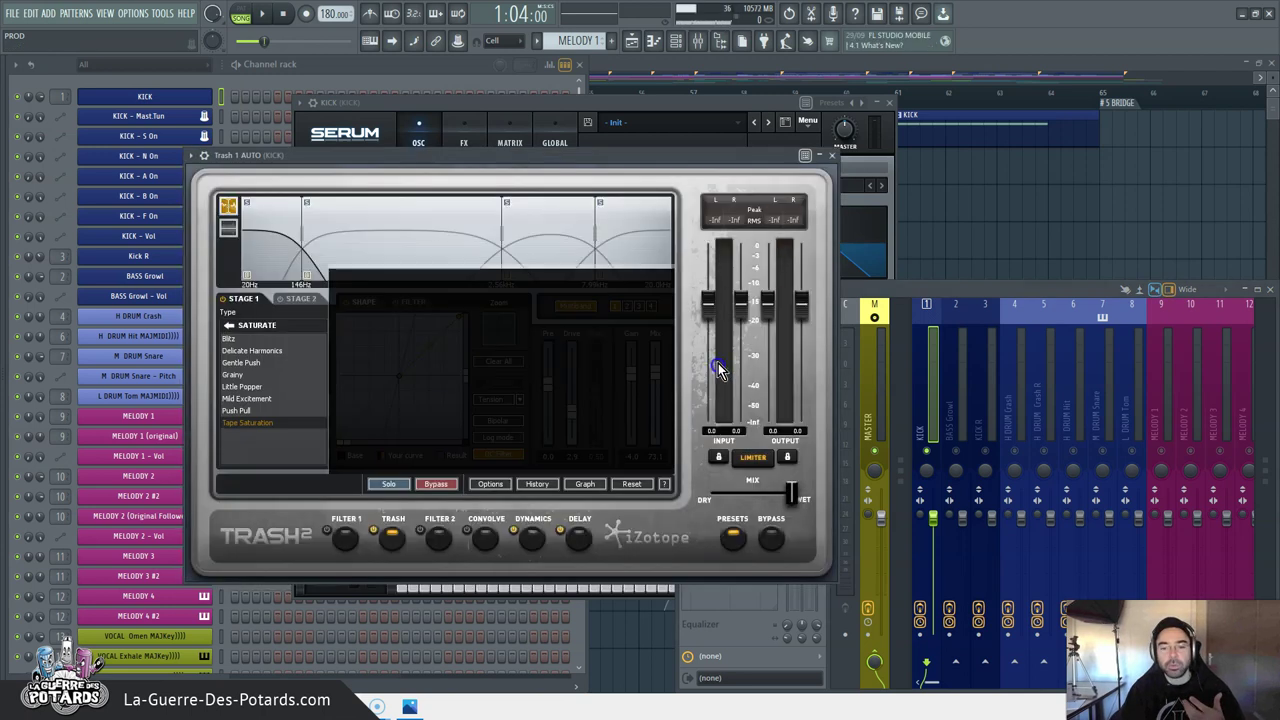
pyautogui.moveTo(573, 156); pyautogui.dragTo(531, 190)
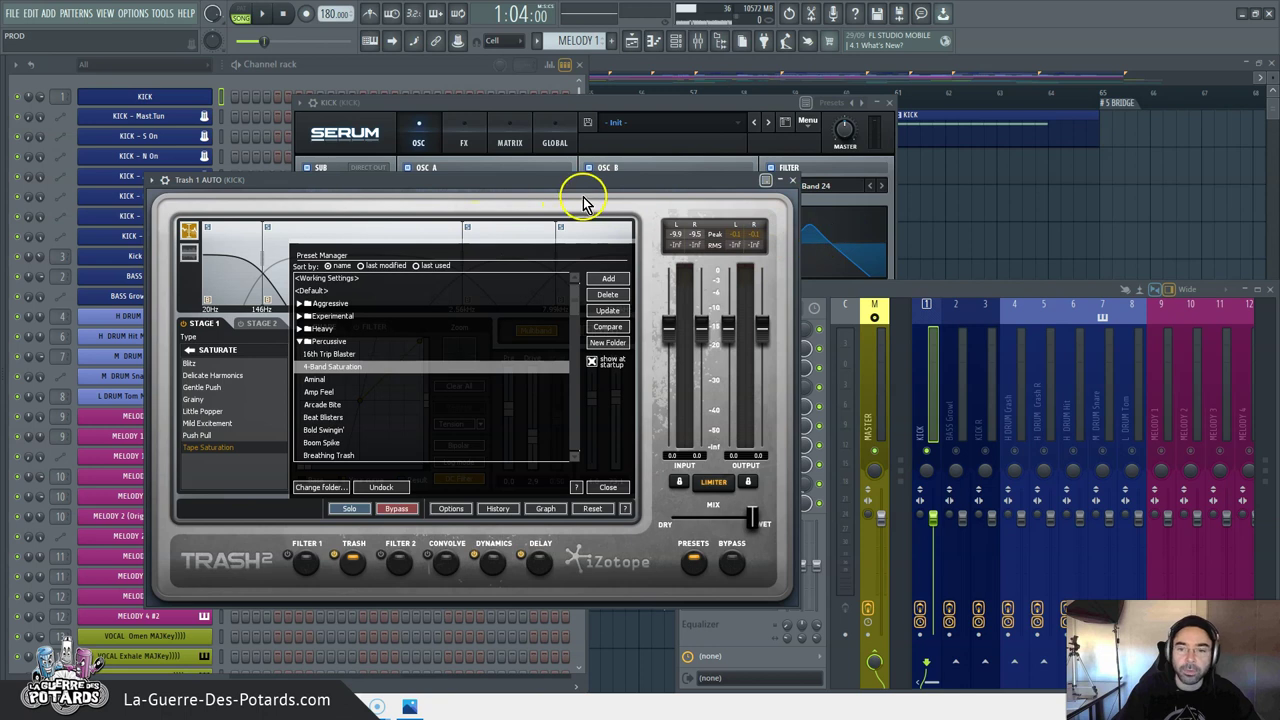
pyautogui.moveTo(711, 180); pyautogui.dragTo(929, 276)
pyautogui.moveTo(600, 102); pyautogui.dragTo(425, 103)
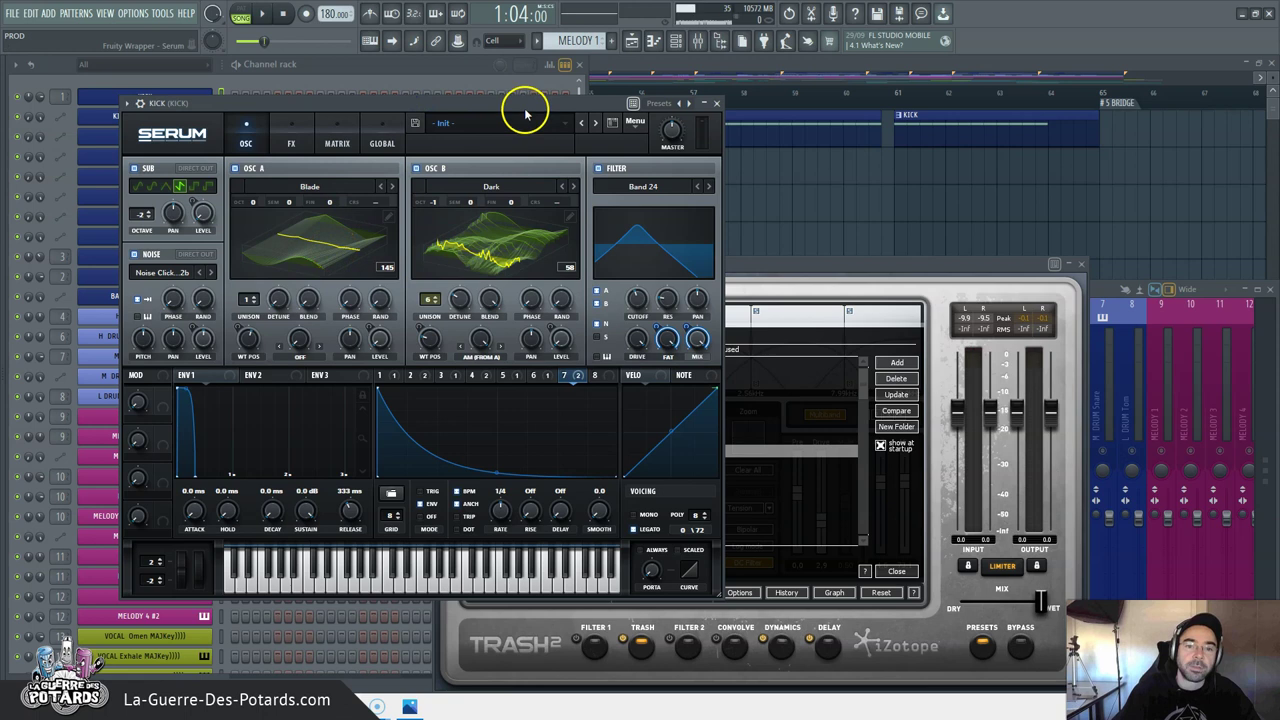
pyautogui.moveTo(523, 112); pyautogui.dragTo(503, 92)
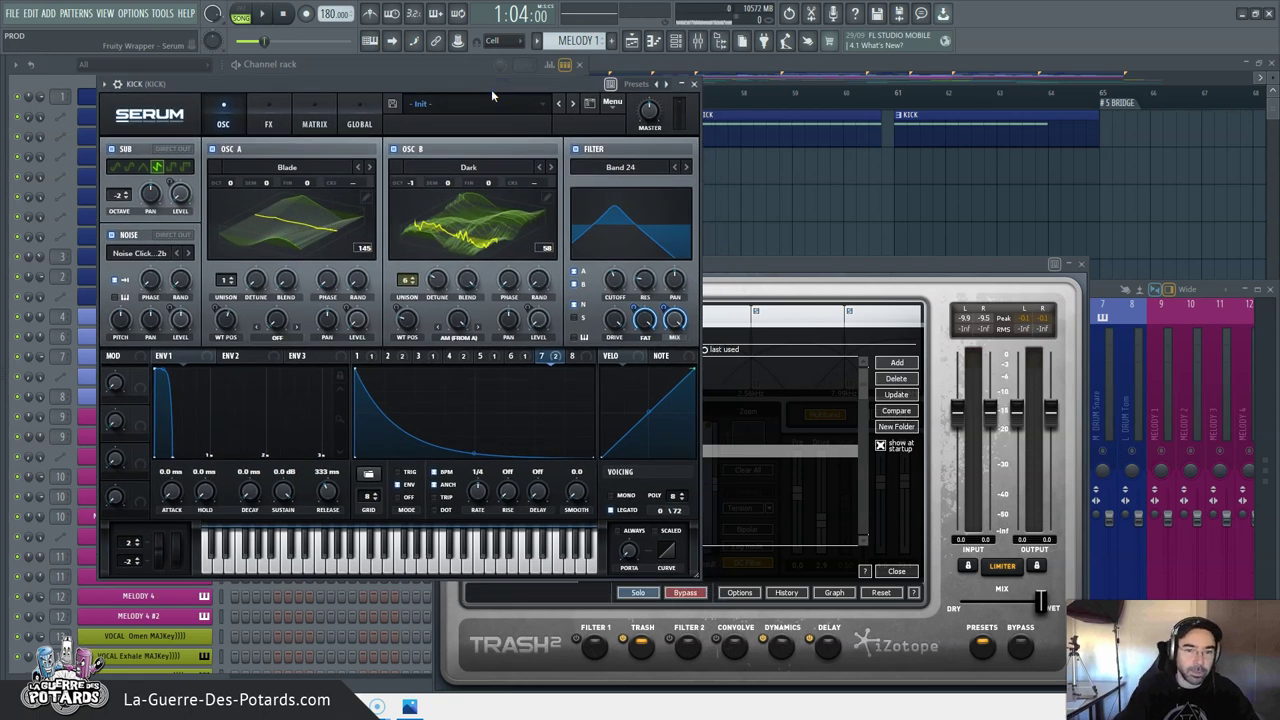
pyautogui.moveTo(523, 78); pyautogui.dragTo(498, 106)
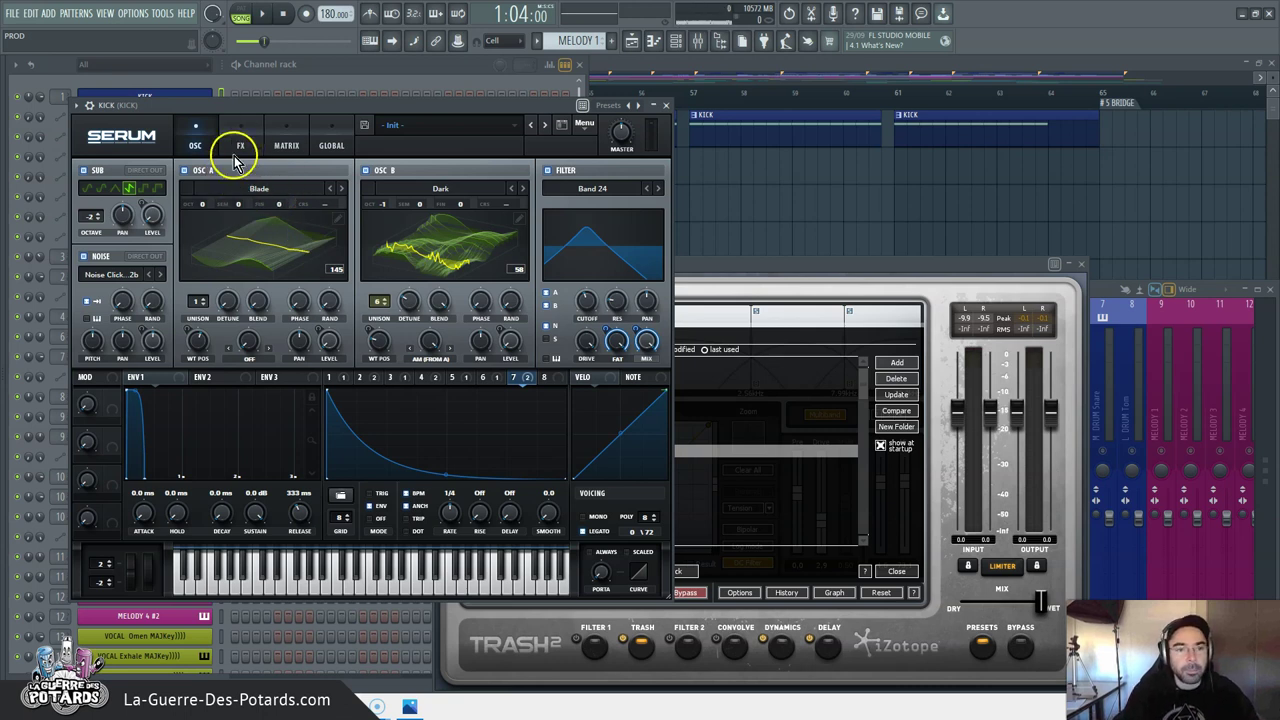
pyautogui.moveTo(306, 106); pyautogui.dragTo(333, 111)
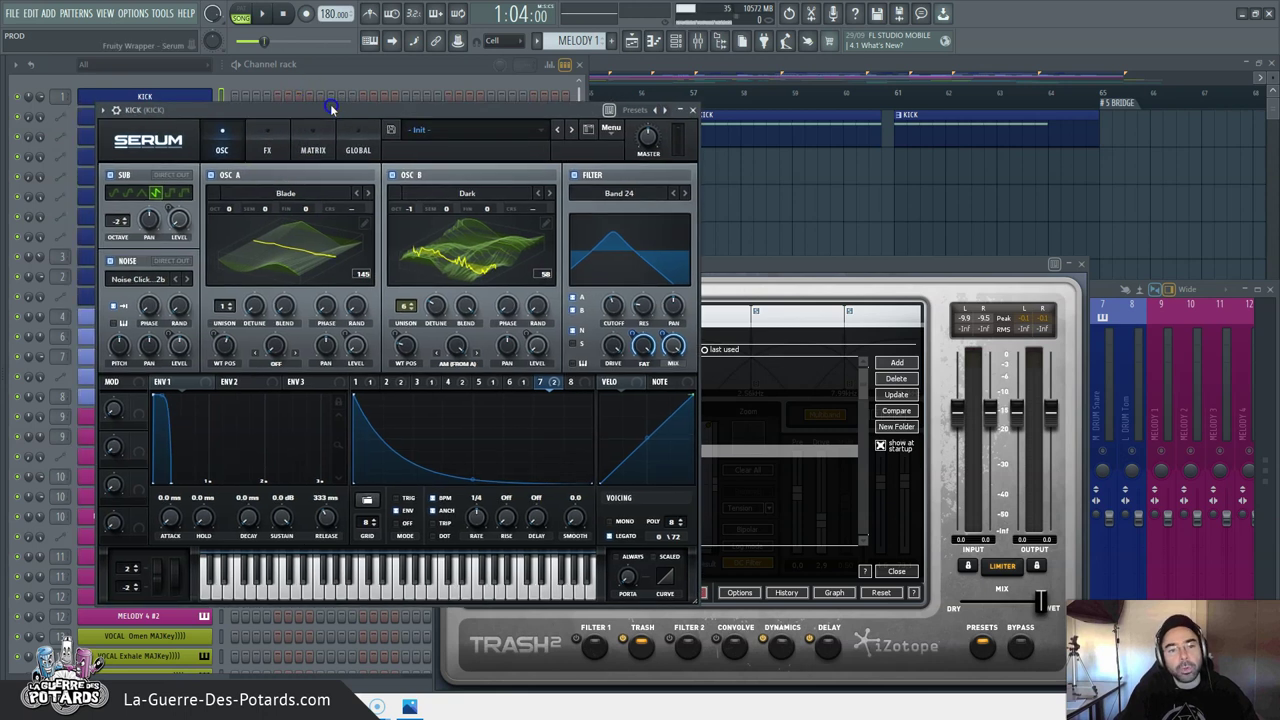
# View Serum's effects page for the kick and close both the Serum and Trash 1 AUTO windows
pyautogui.click(273, 148)
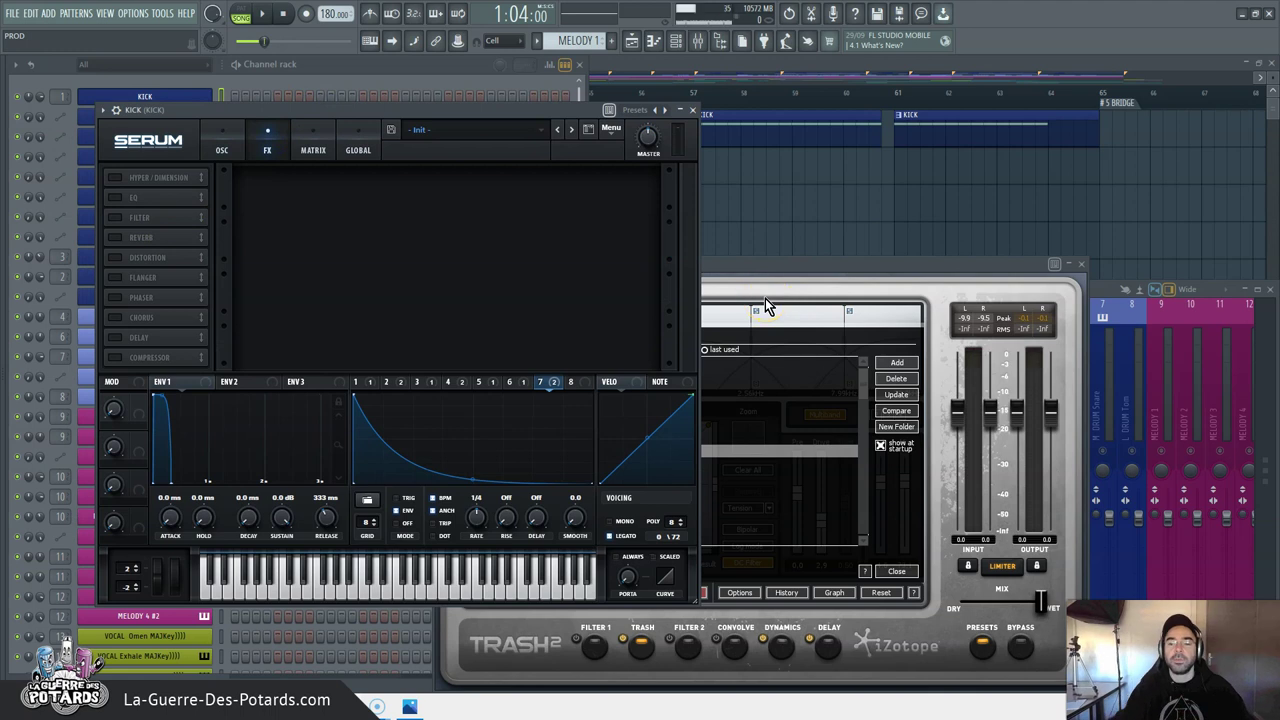
pyautogui.press('Escape')
pyautogui.press('Escape')
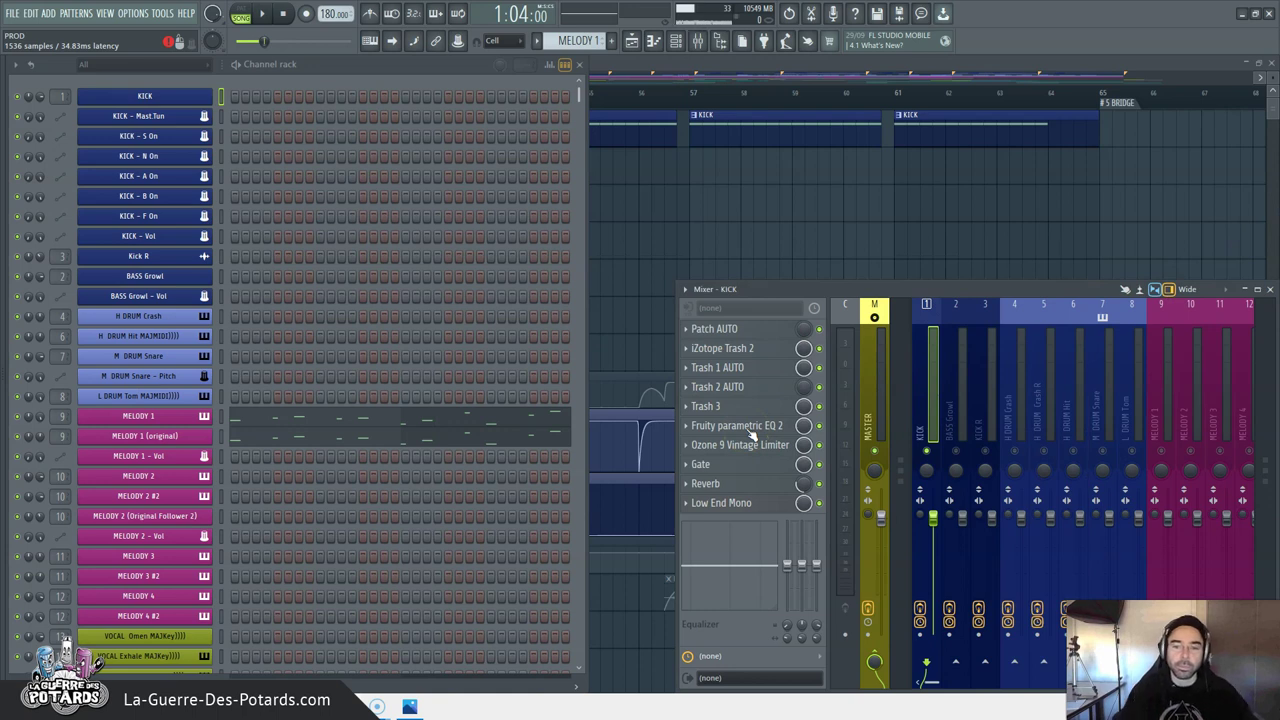
# Reopen the KICK channel's Serum, compare its oscillator page with its effects page, and close the instrument
pyautogui.click(180, 96)
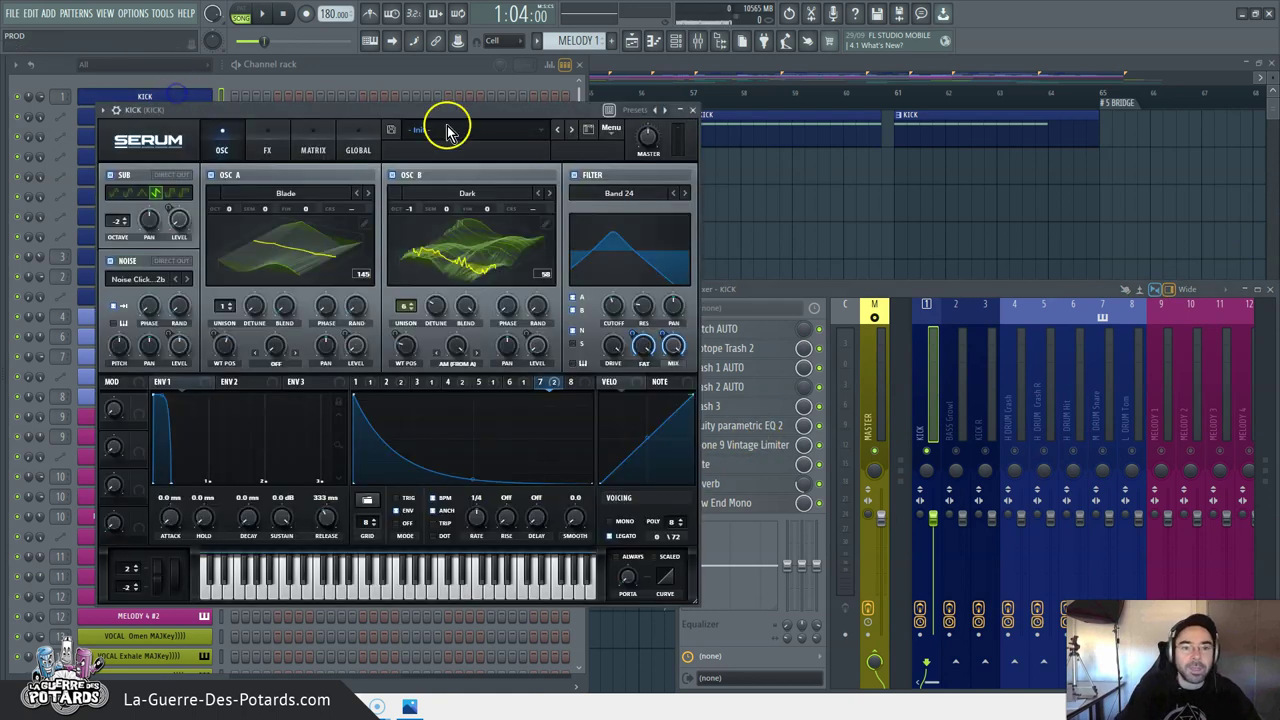
pyautogui.moveTo(428, 108); pyautogui.dragTo(546, 138)
pyautogui.click(337, 186)
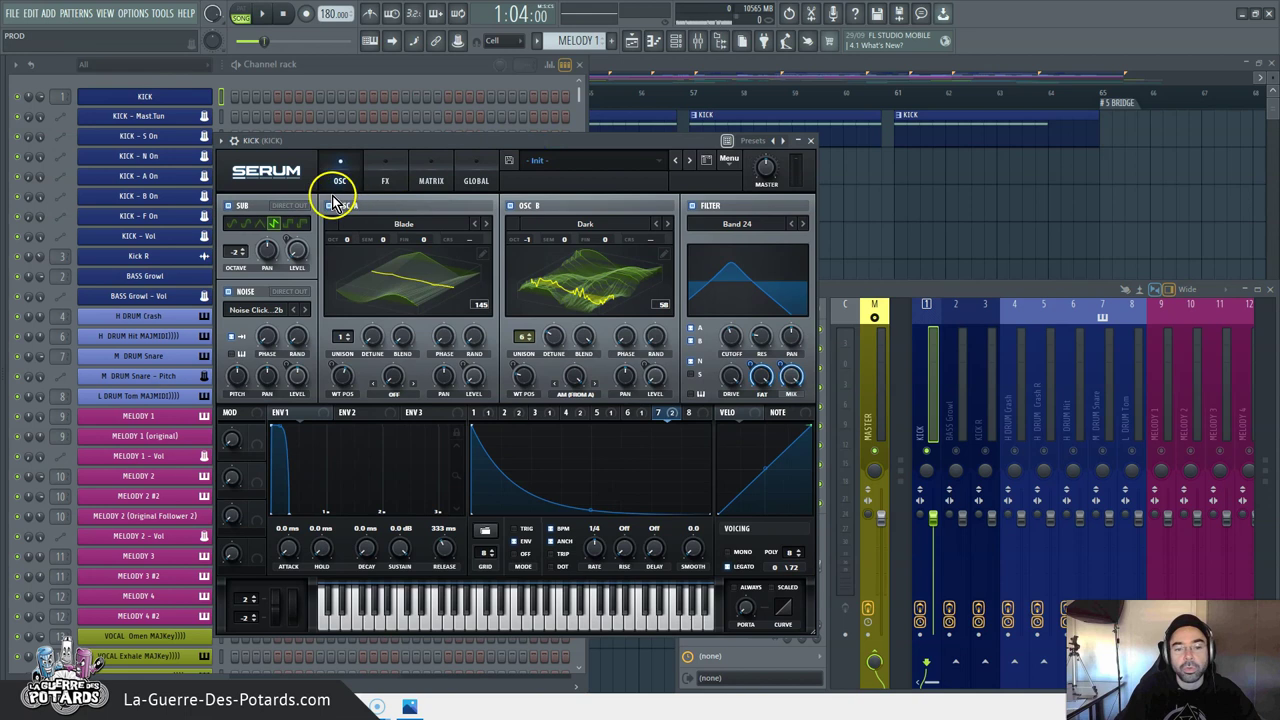
pyautogui.click(384, 186)
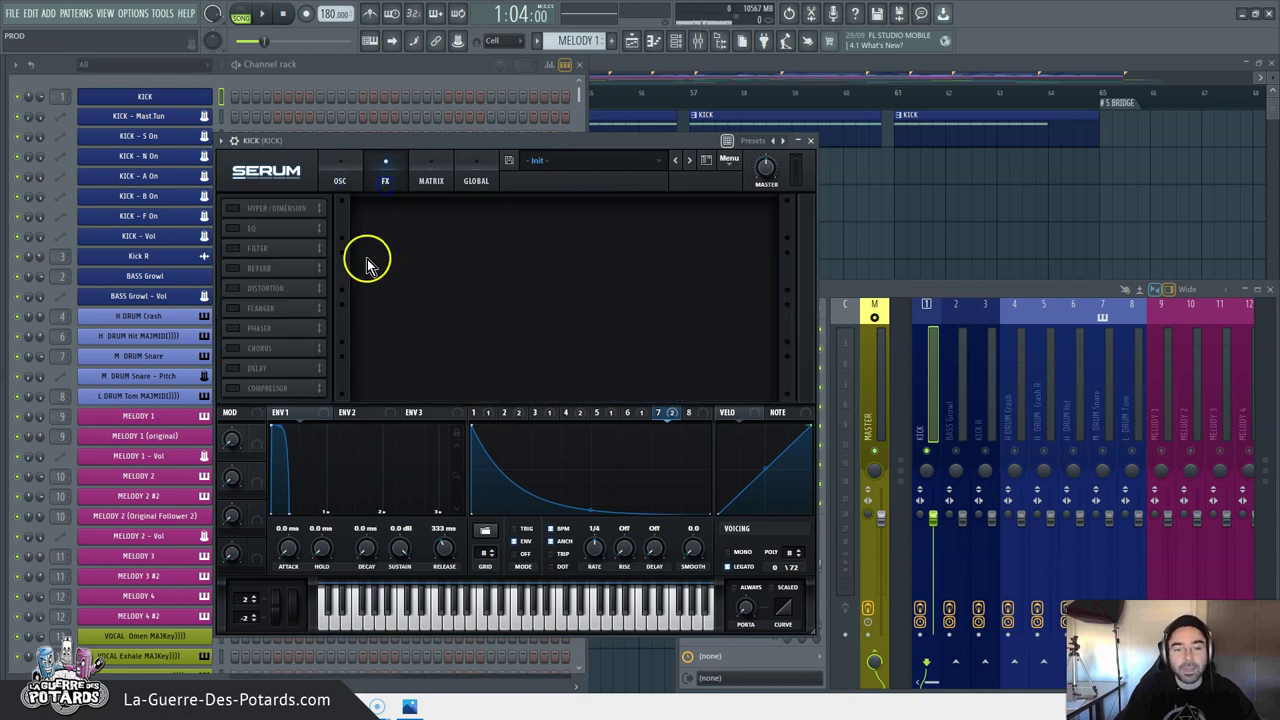
pyautogui.click(342, 180)
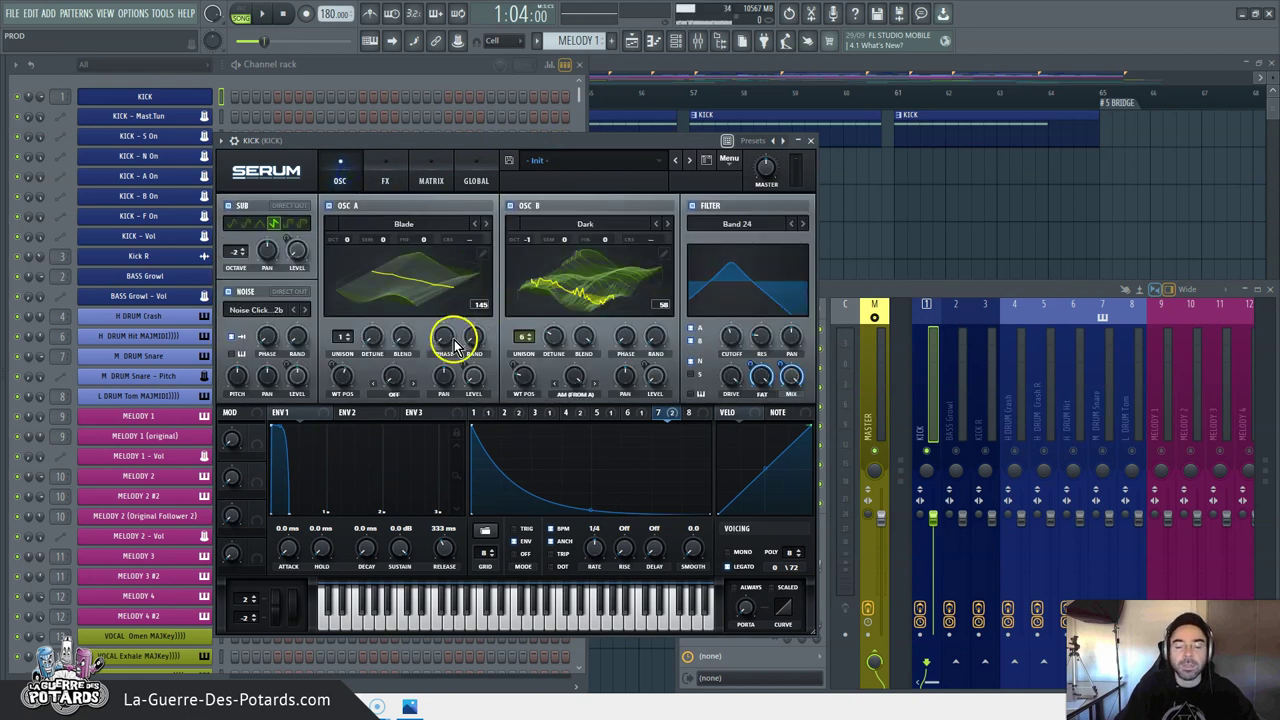
pyautogui.click(385, 179)
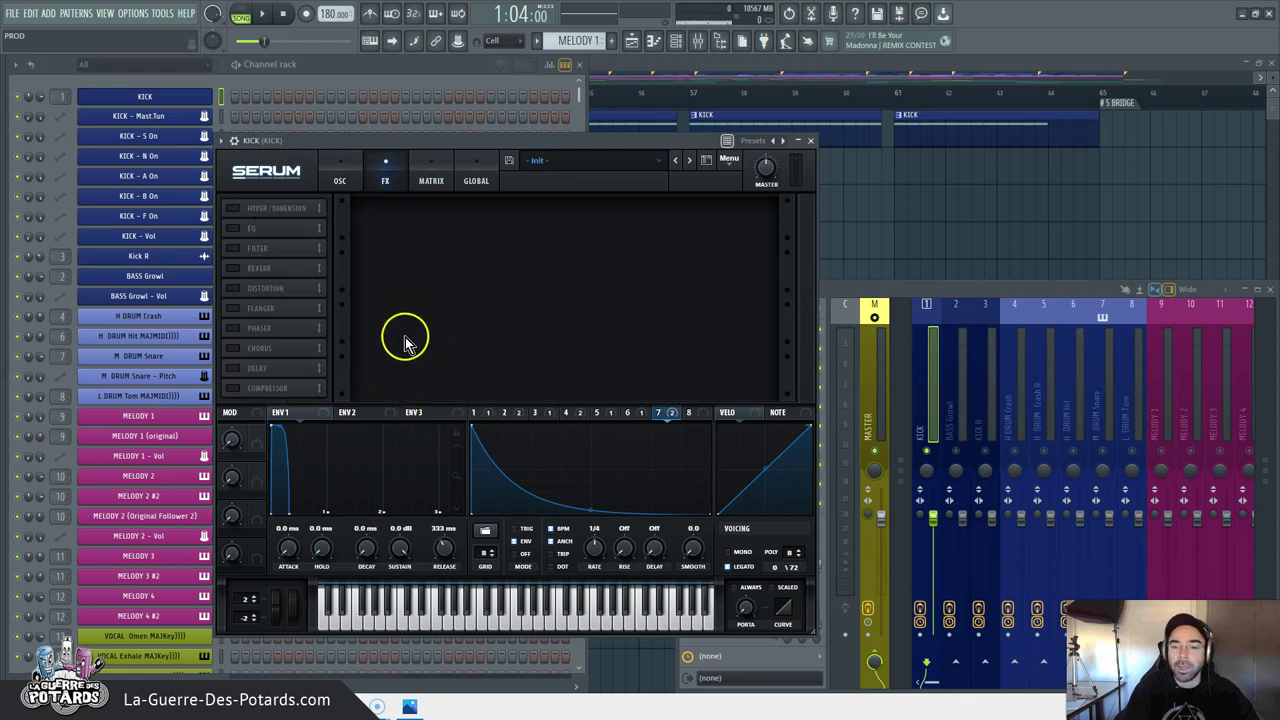
pyautogui.click(339, 178)
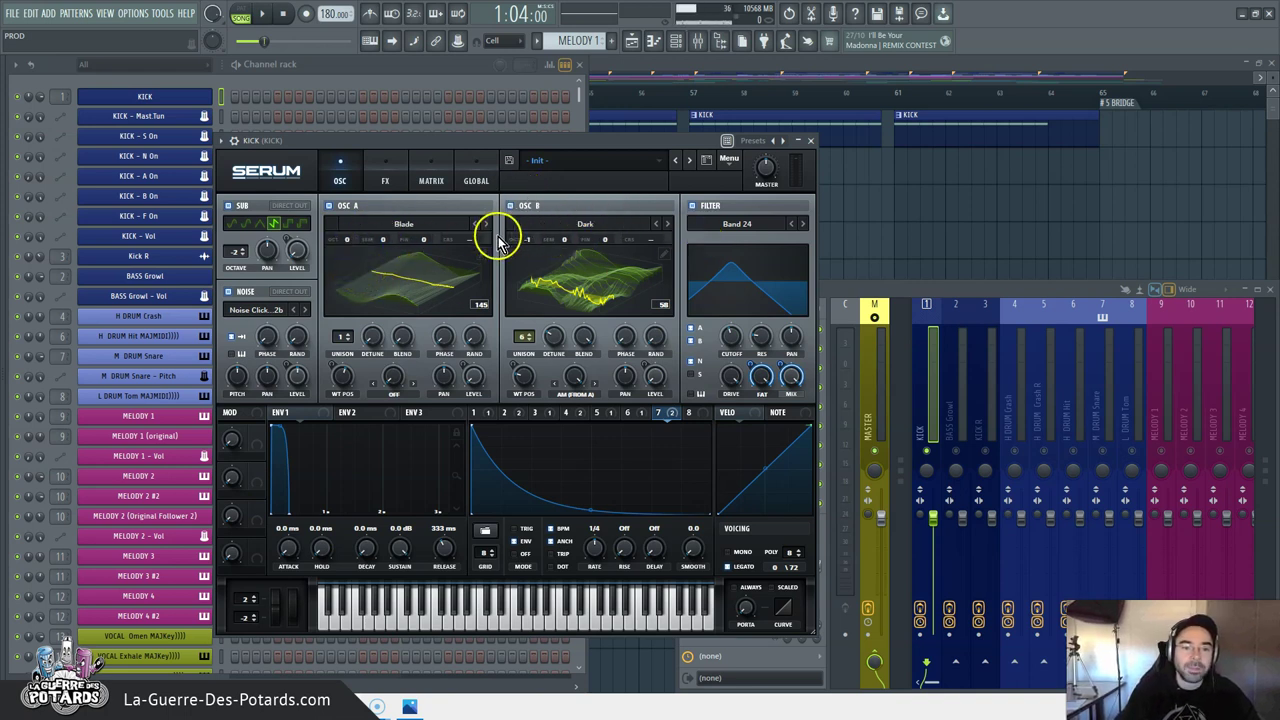
pyautogui.click(229, 206)
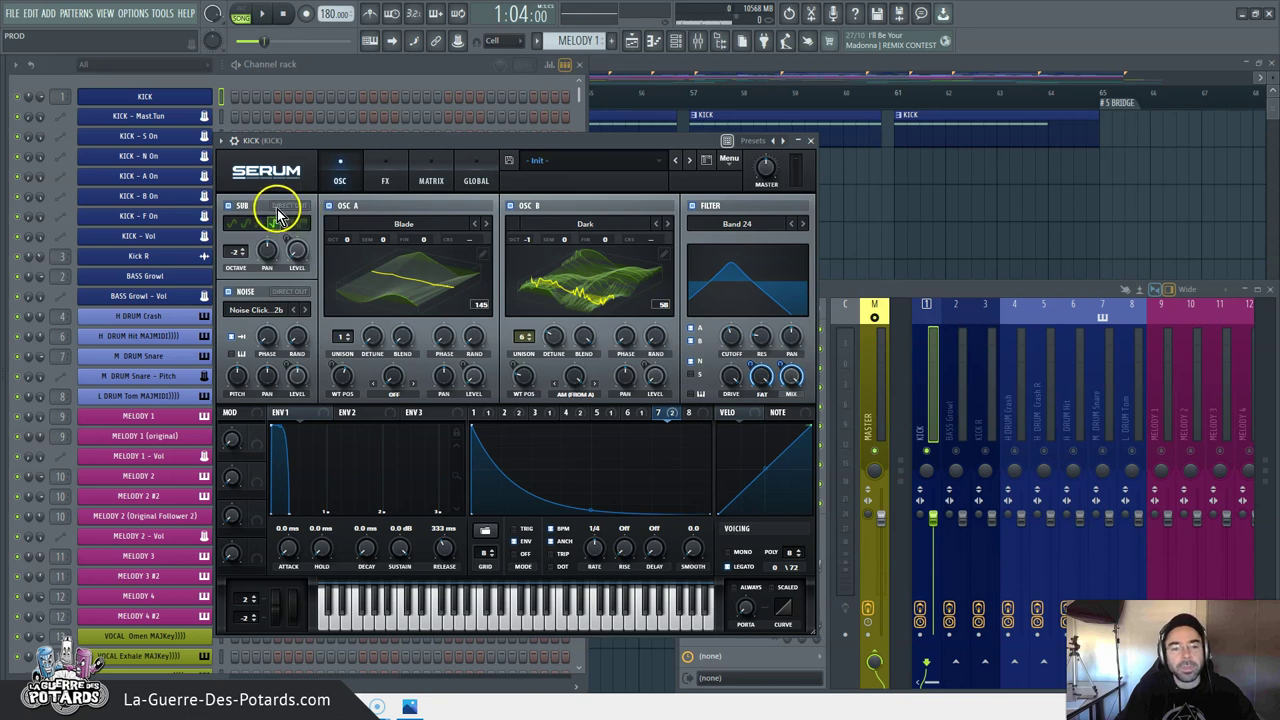
pyautogui.click(393, 183)
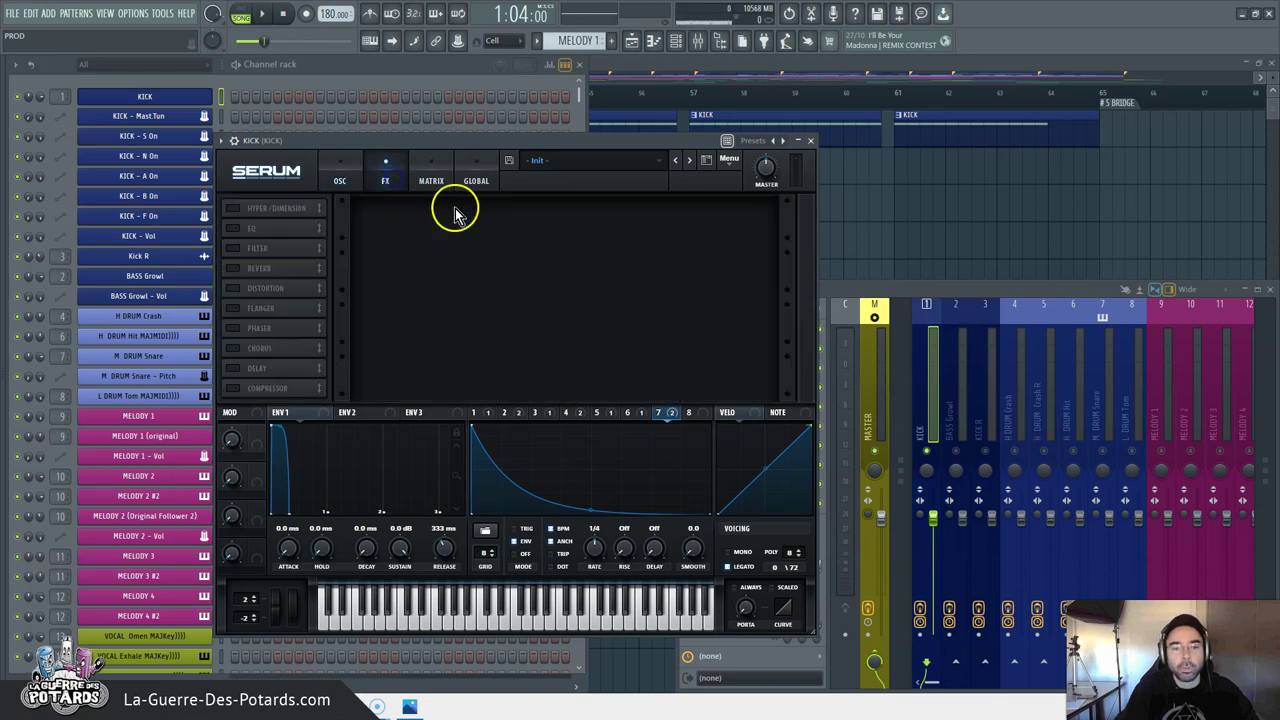
pyautogui.click(356, 183)
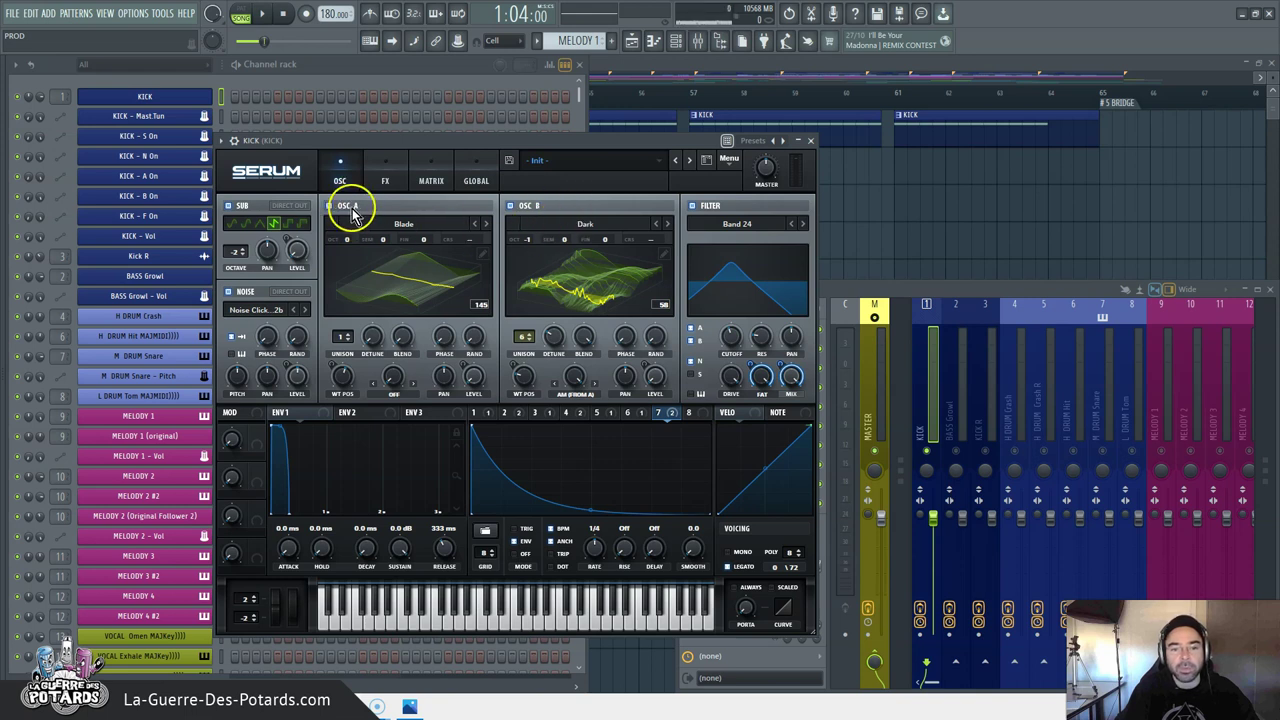
pyautogui.click(386, 186)
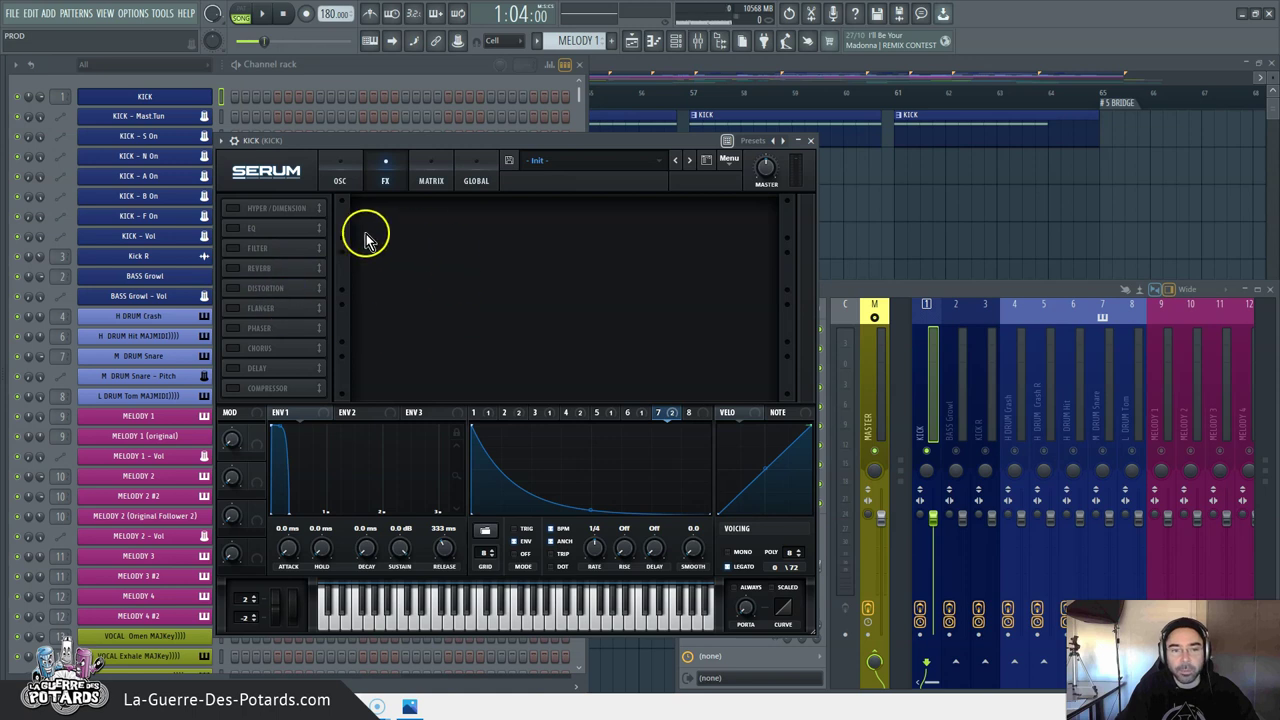
pyautogui.click(350, 188)
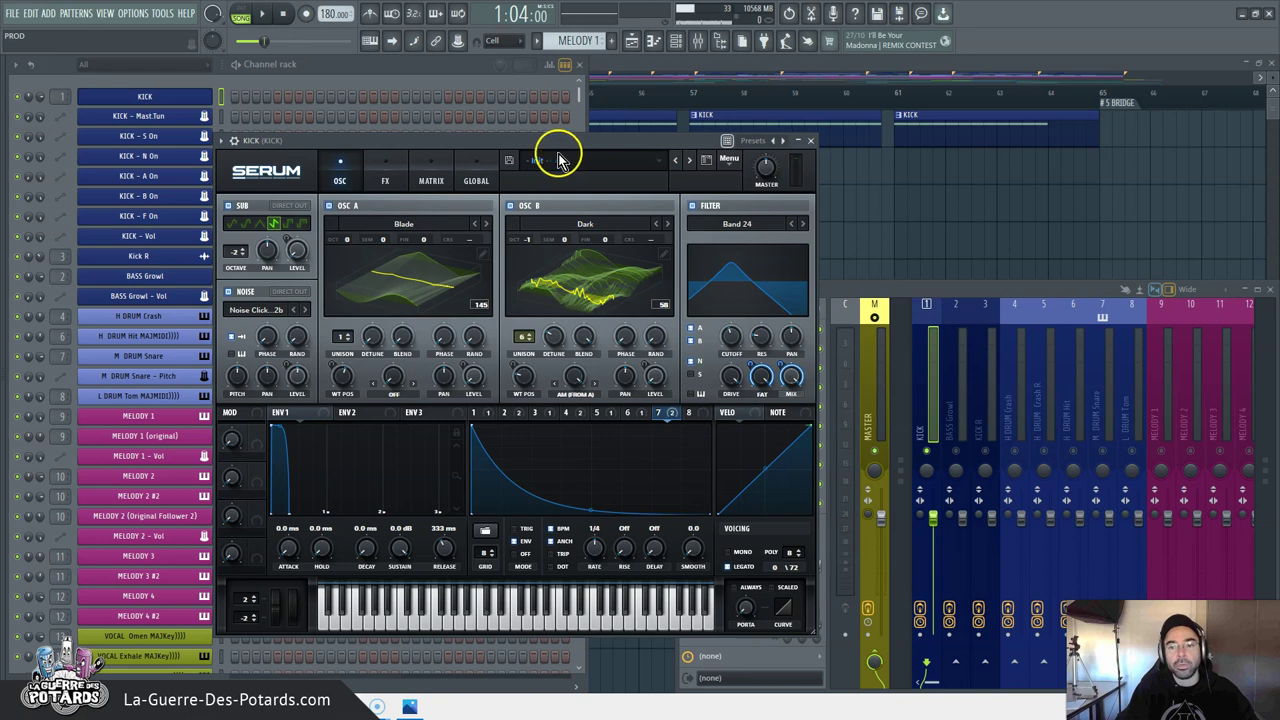
pyautogui.moveTo(533, 147); pyautogui.dragTo(468, 138)
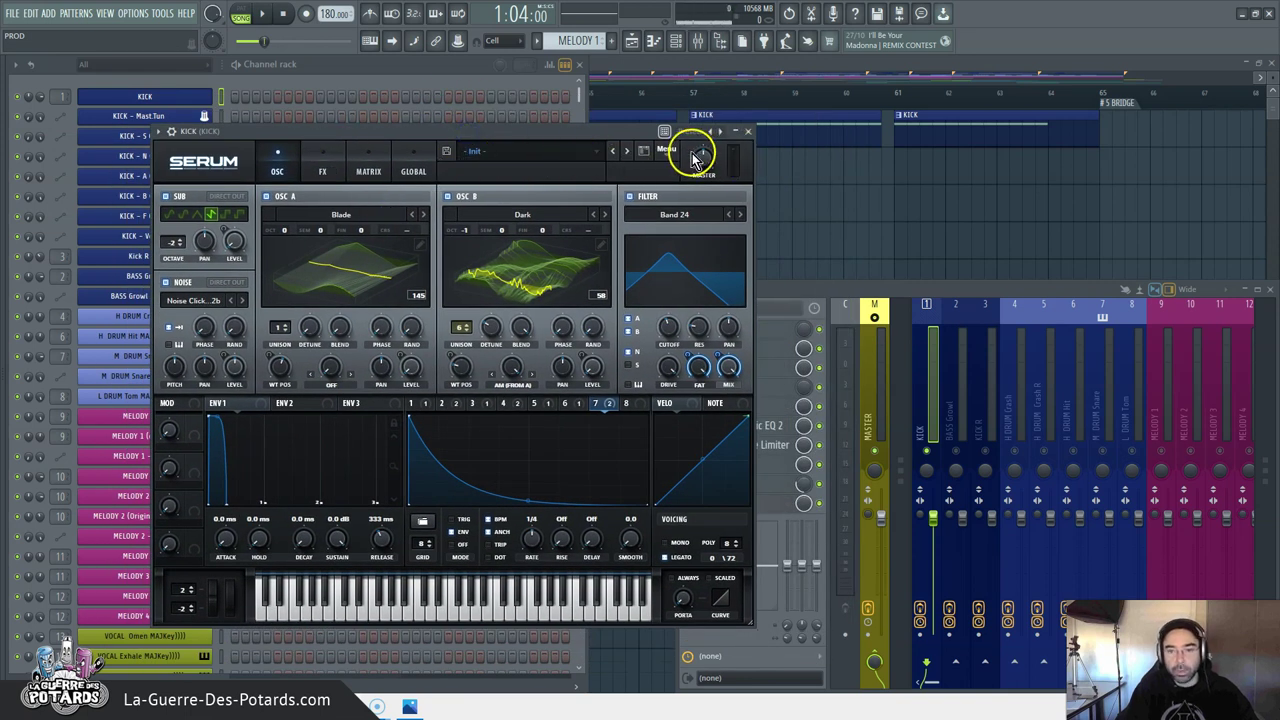
pyautogui.click(747, 131)
# Open Trash 1 AUTO from the KICK mixer track and place its window over the channel rack, clear of the mixer
pyautogui.click(934, 332)
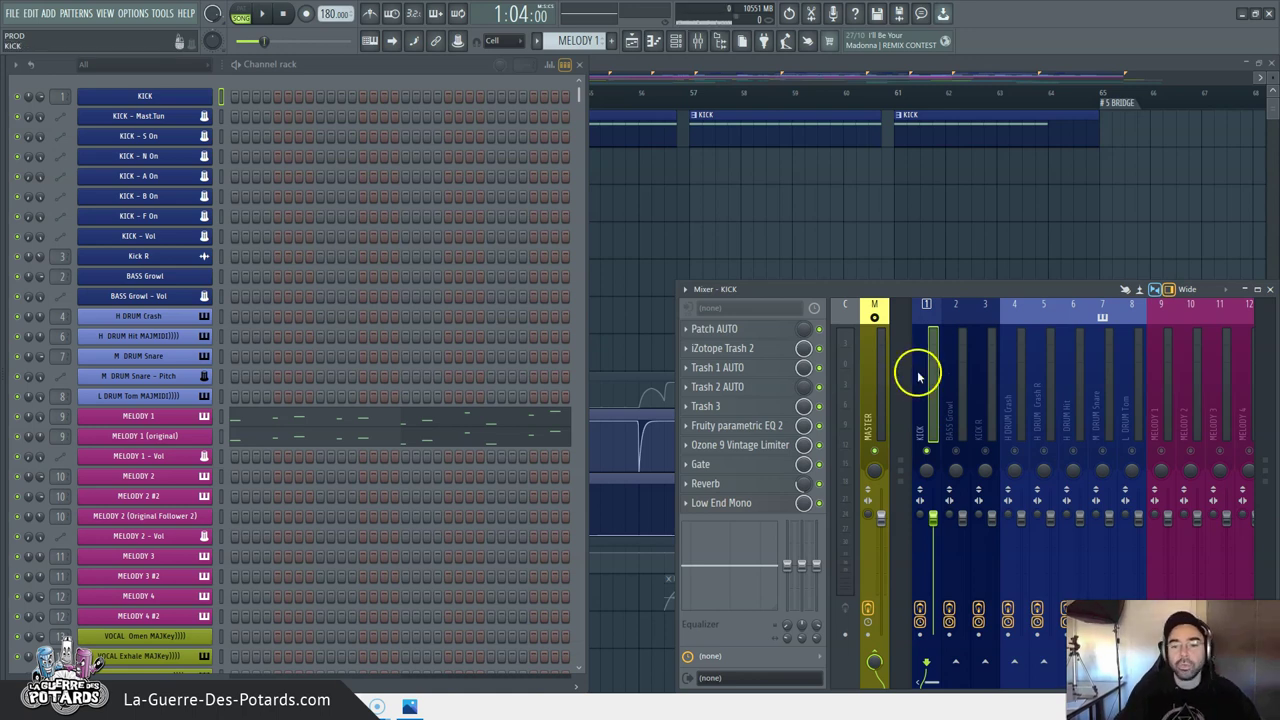
pyautogui.click(705, 368)
pyautogui.moveTo(757, 266); pyautogui.dragTo(456, 143)
pyautogui.moveTo(564, 132); pyautogui.dragTo(497, 132)
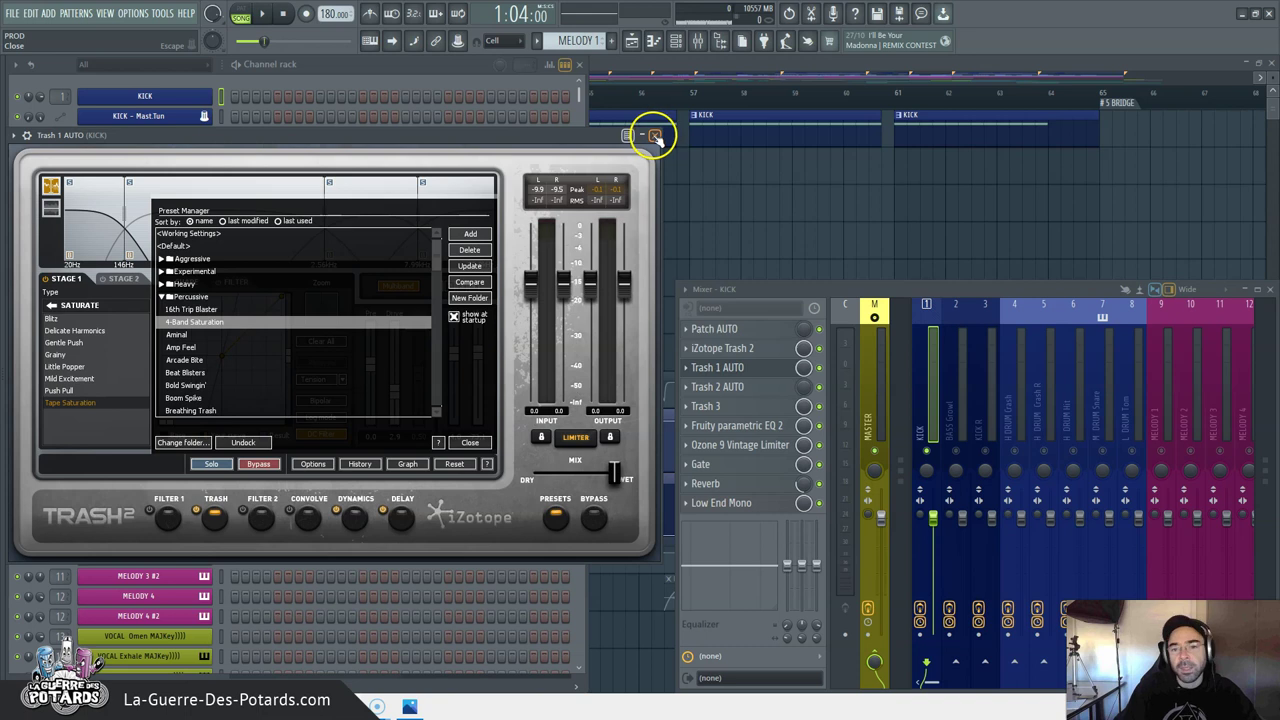
pyautogui.moveTo(466, 132)
pyautogui.mouseDown()
pyautogui.moveTo(486, 137)
pyautogui.moveTo(475, 140)
pyautogui.mouseUp()
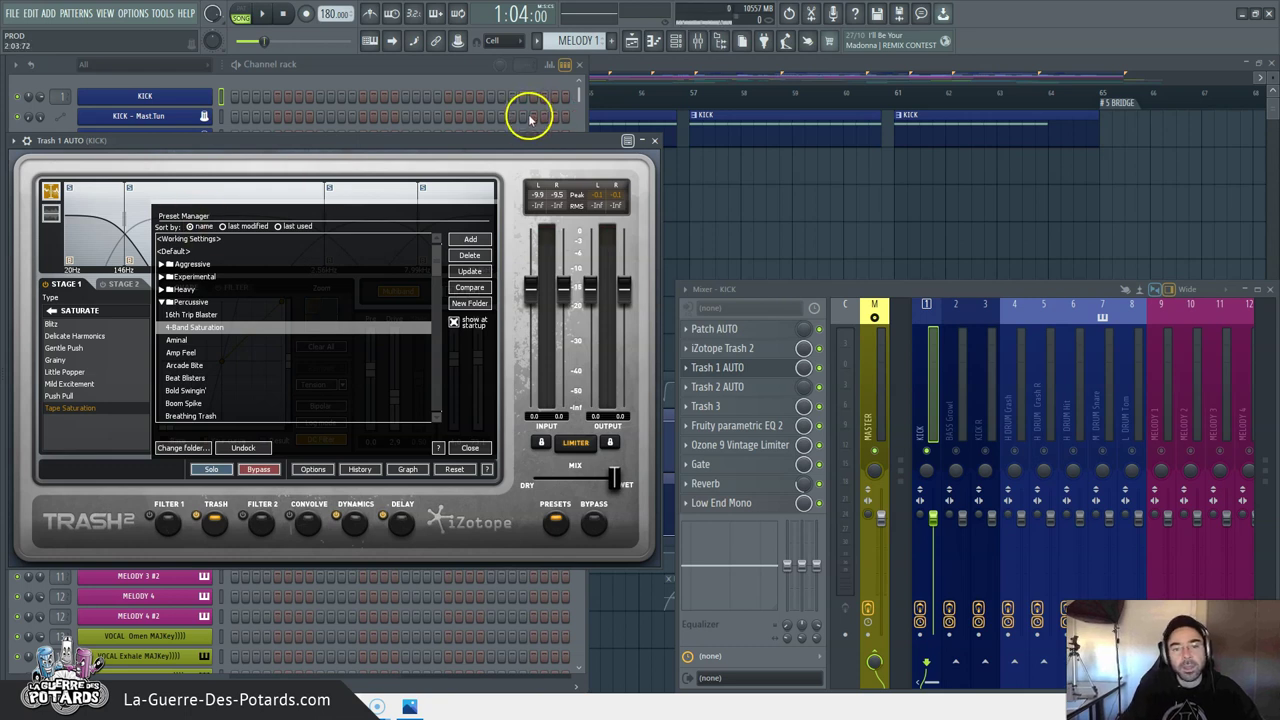
# Close the Preset Manager in Trash 1 AUTO and compare the distortion settings of its four frequency bands, ending on band 1
pyautogui.moveTo(456, 138); pyautogui.dragTo(430, 122)
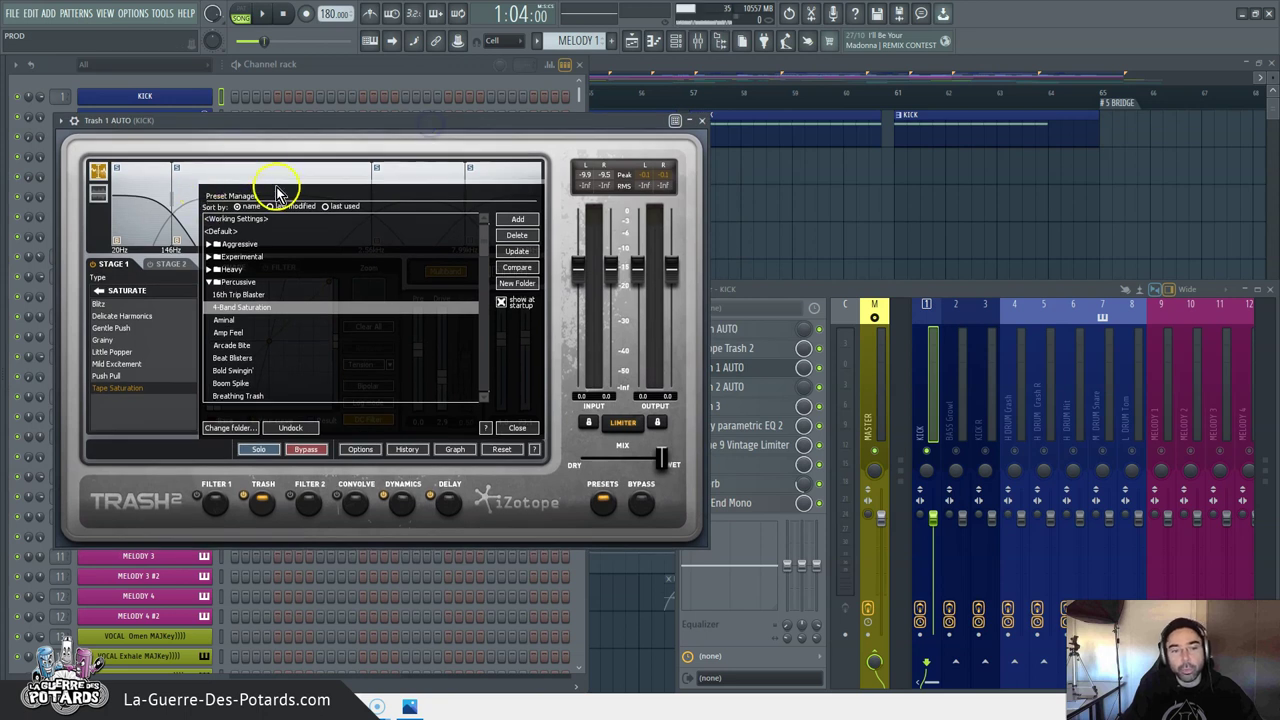
pyautogui.click(516, 428)
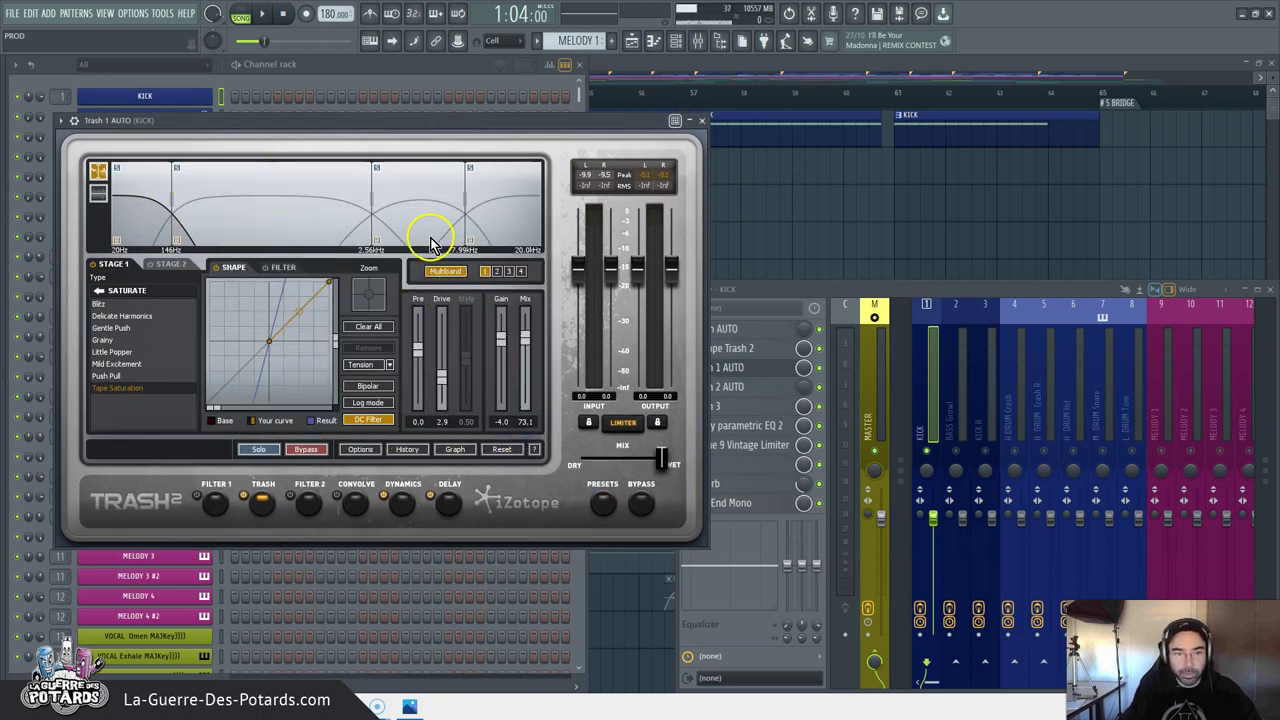
pyautogui.click(498, 273)
pyautogui.click(509, 274)
pyautogui.click(520, 273)
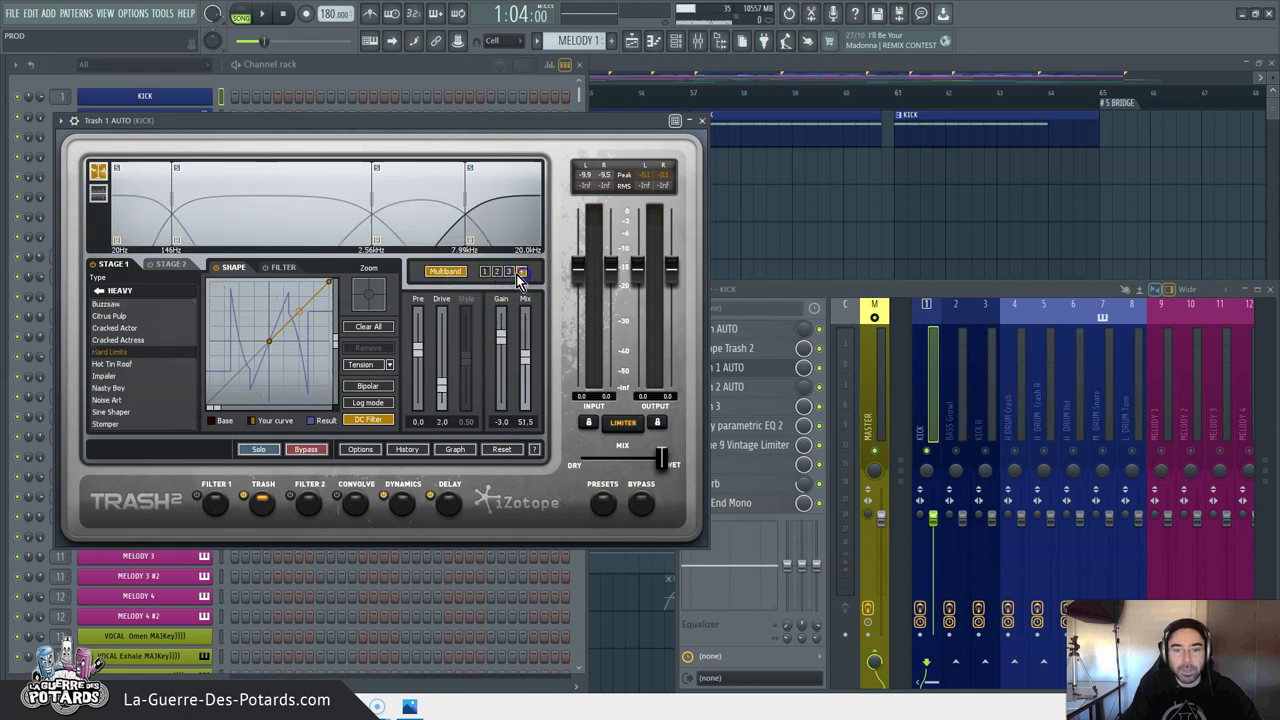
pyautogui.click(485, 272)
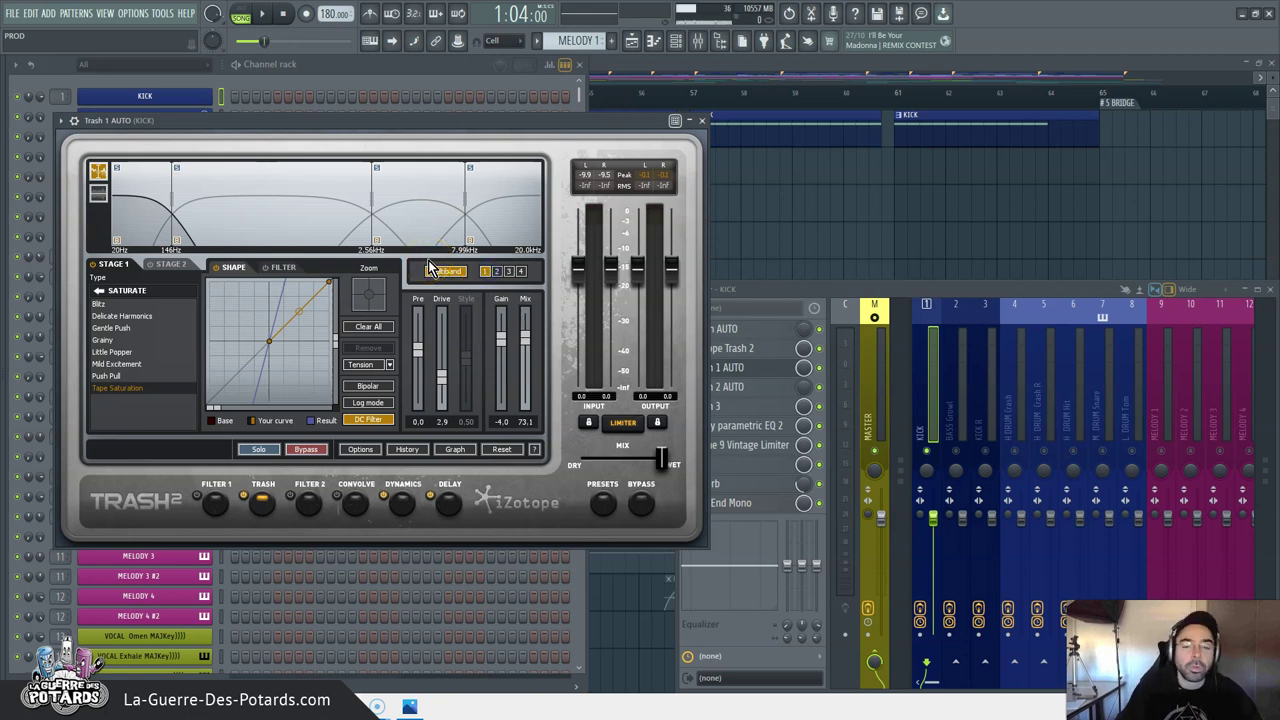
# Close Trash 1 AUTO, bring the playlist forward at the KICK Trash 1 and Trash 2 automation clips, and show the KICK mixer
pyautogui.moveTo(686, 122); pyautogui.dragTo(594, 127)
pyautogui.click(673, 118)
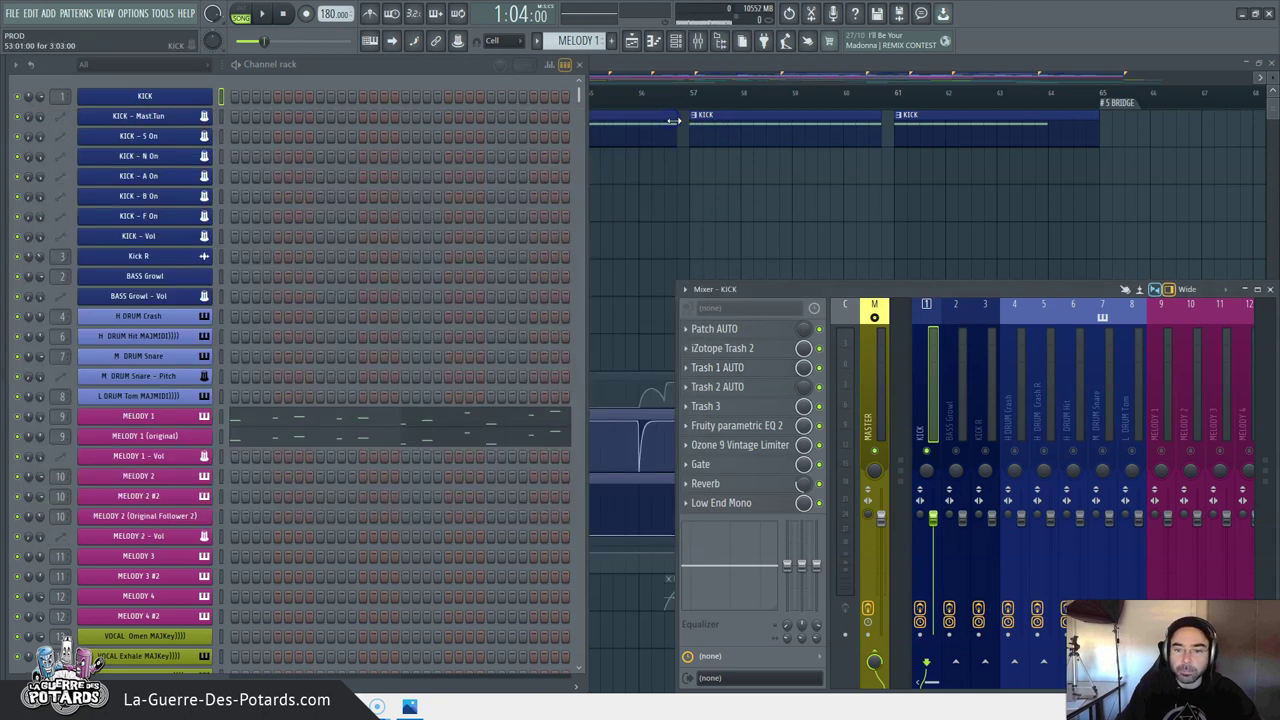
pyautogui.click(705, 70)
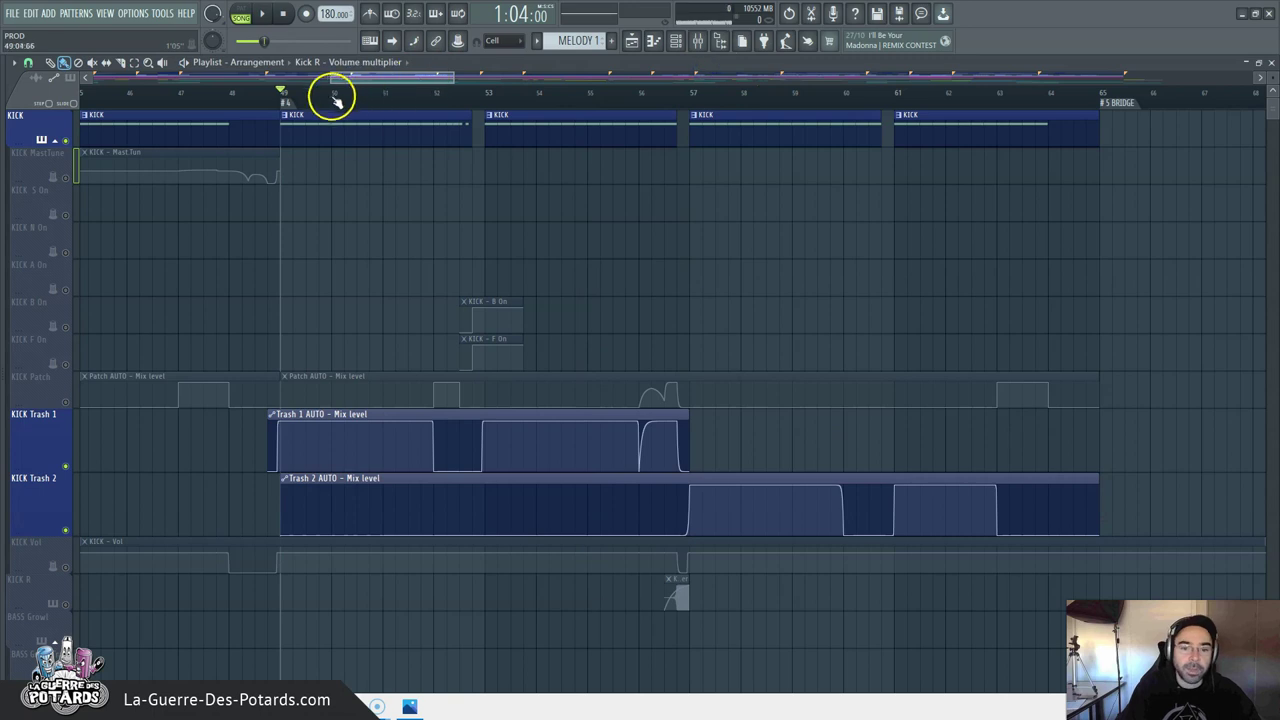
pyautogui.scroll(-2, 286, 166)
pyautogui.press('F9')
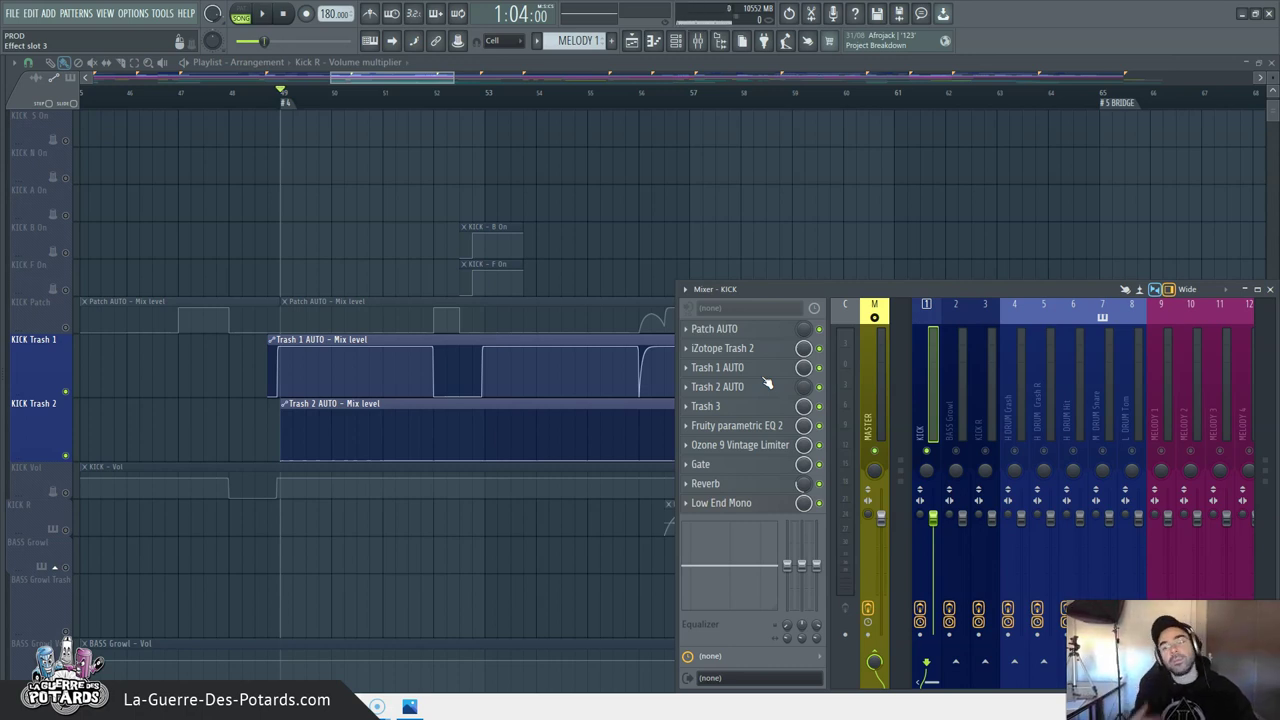
# Return to the playlist and mark the start and end of the first active section in the Trash 2 mix level automation with the playhead
pyautogui.click(396, 78)
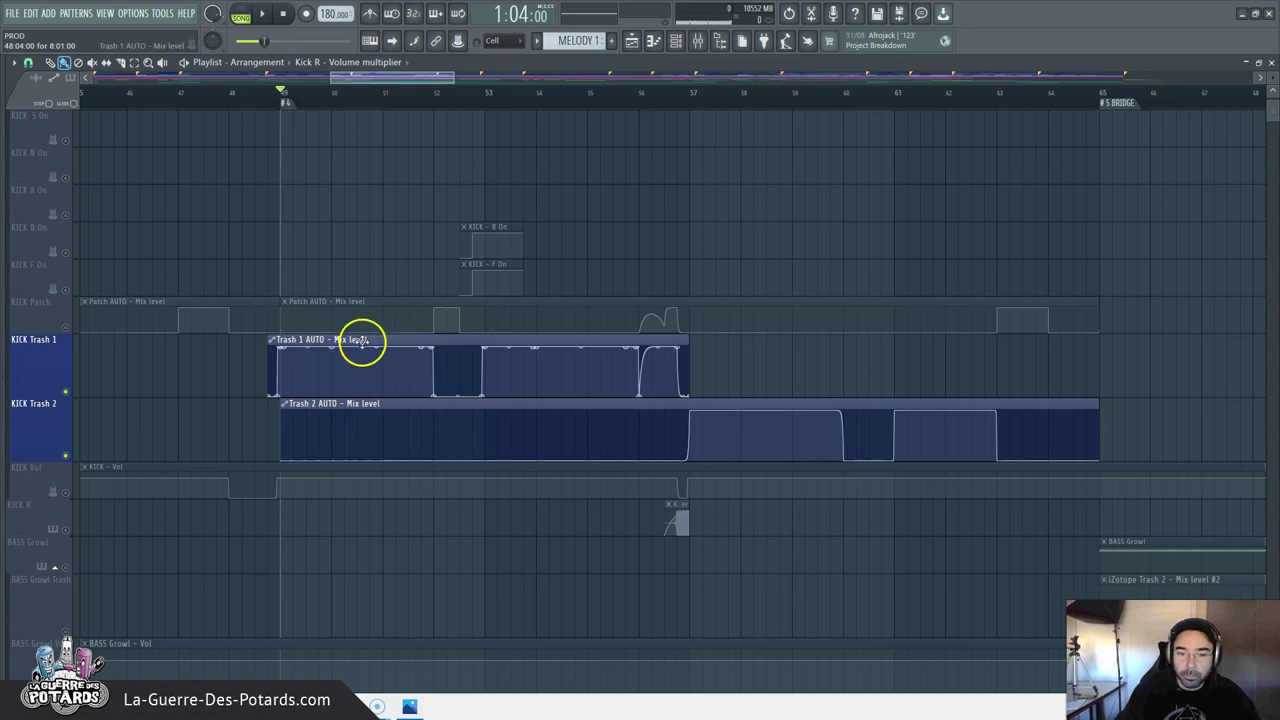
pyautogui.click(690, 91)
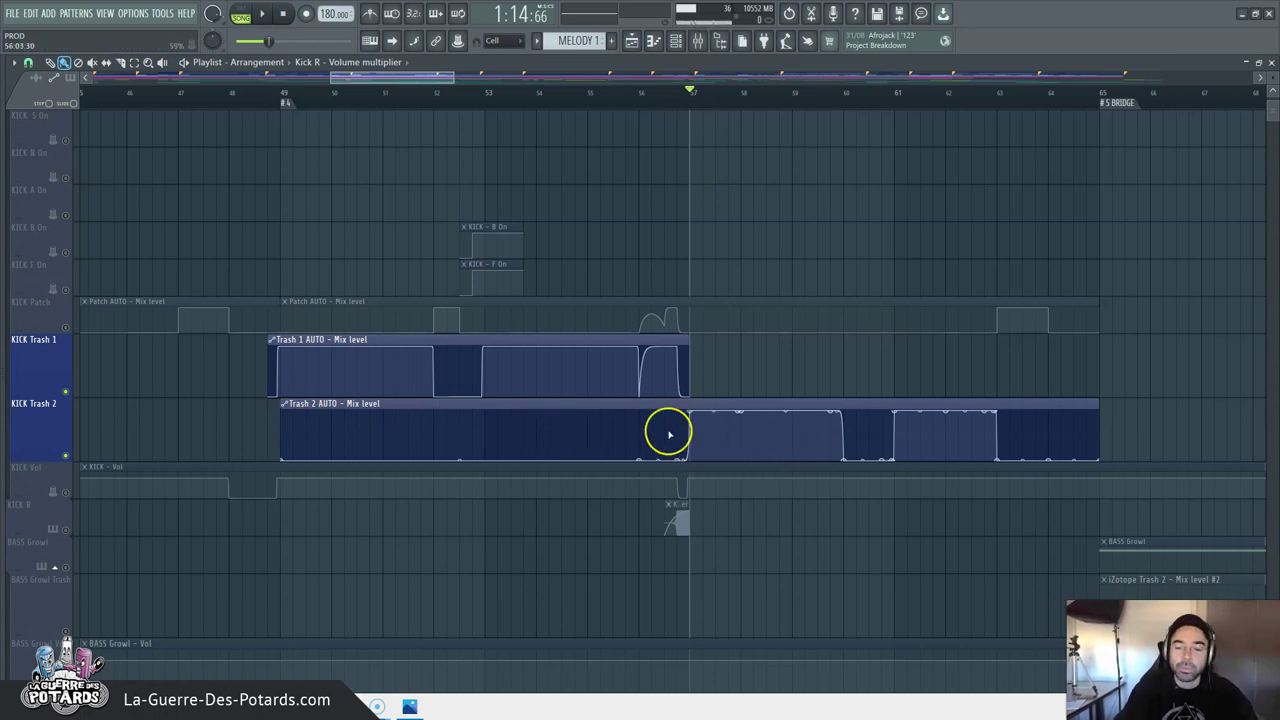
pyautogui.click(720, 441)
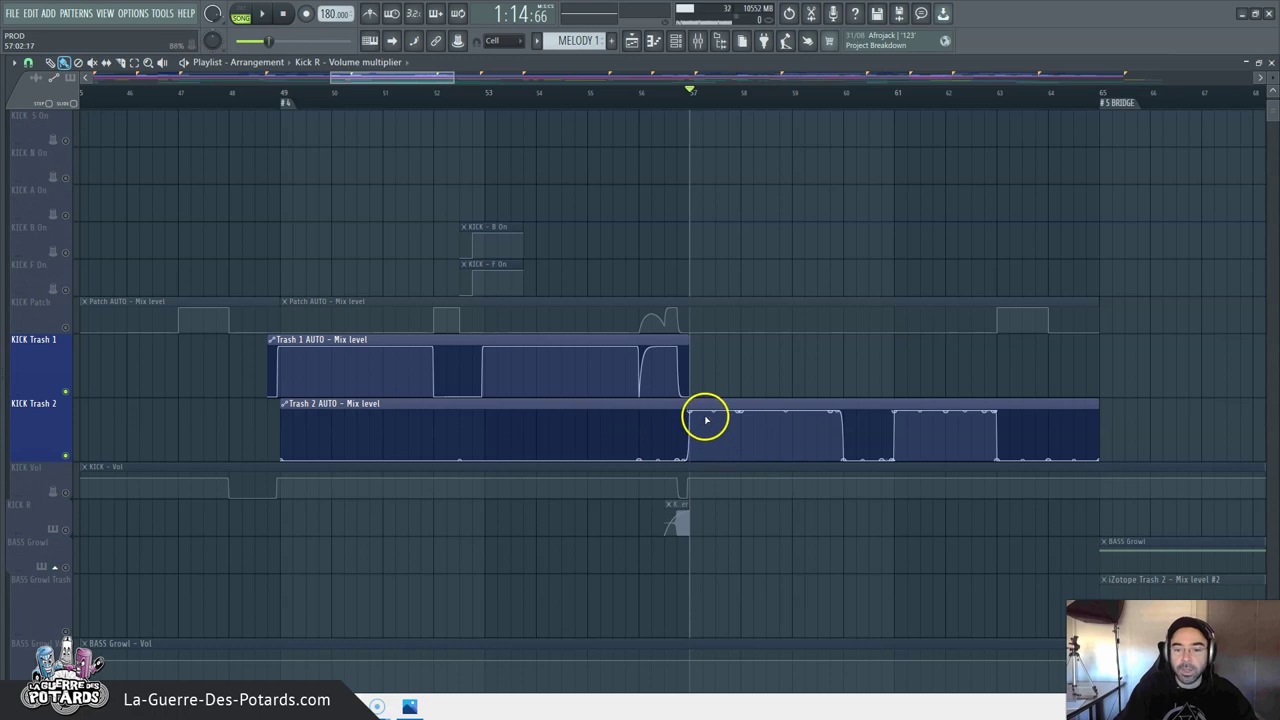
pyautogui.click(845, 92)
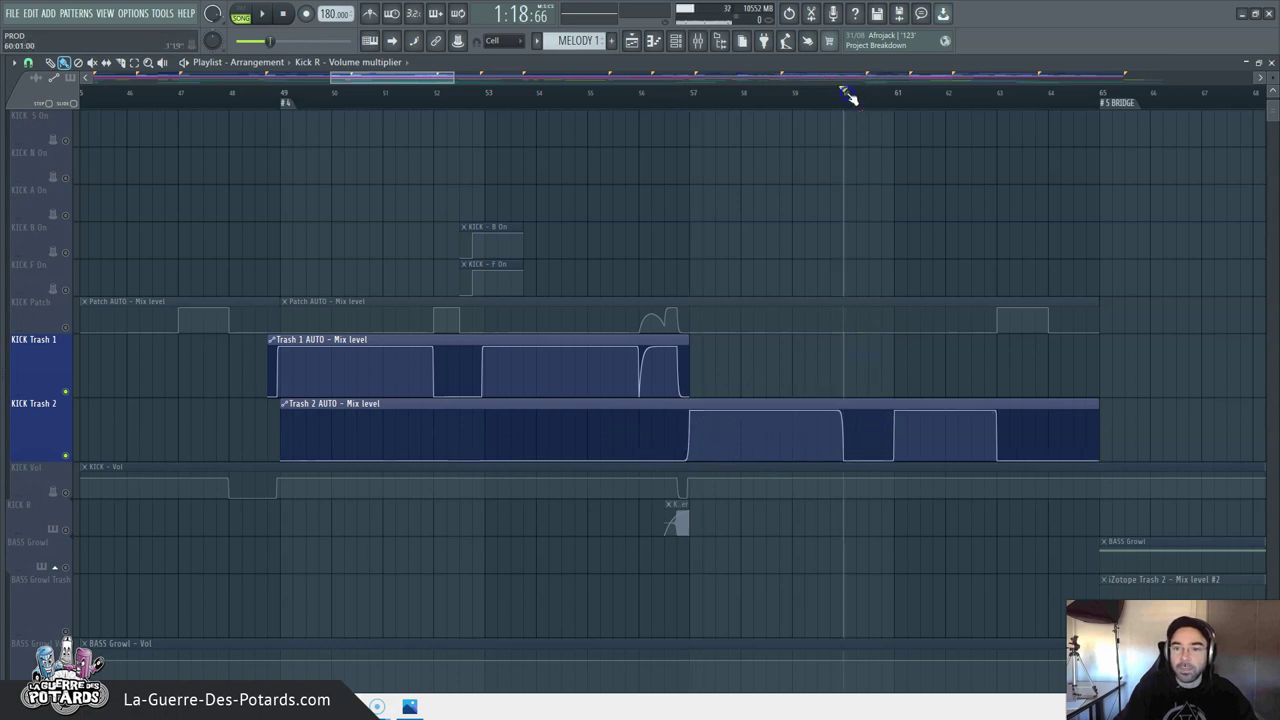
# Move the playhead to the start of the Trash 1 automation clip, check the KICK mixer, and play the playlist from there
pyautogui.moveTo(845, 92)
pyautogui.mouseDown()
pyautogui.moveTo(900, 89)
pyautogui.moveTo(422, 60)
pyautogui.moveTo(294, 30)
pyautogui.moveTo(452, 12)
pyautogui.moveTo(858, 14)
pyautogui.moveTo(255, 20)
pyautogui.mouseUp()
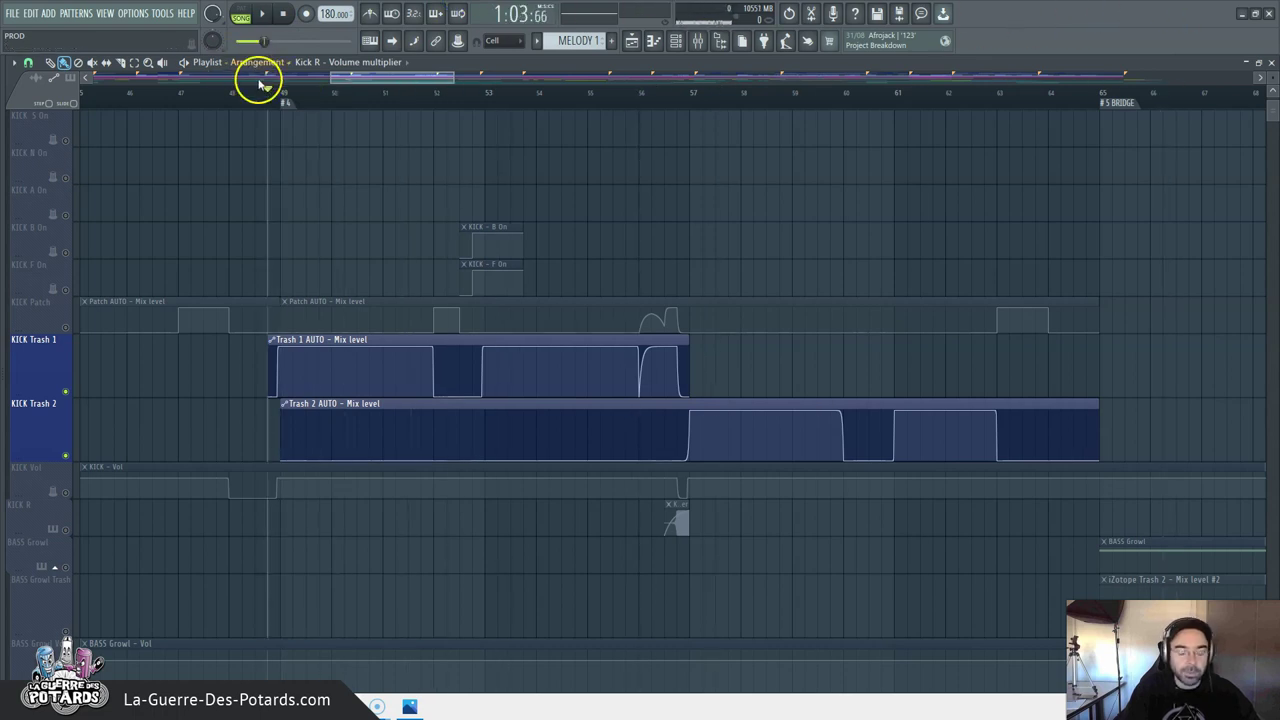
pyautogui.press('F9')
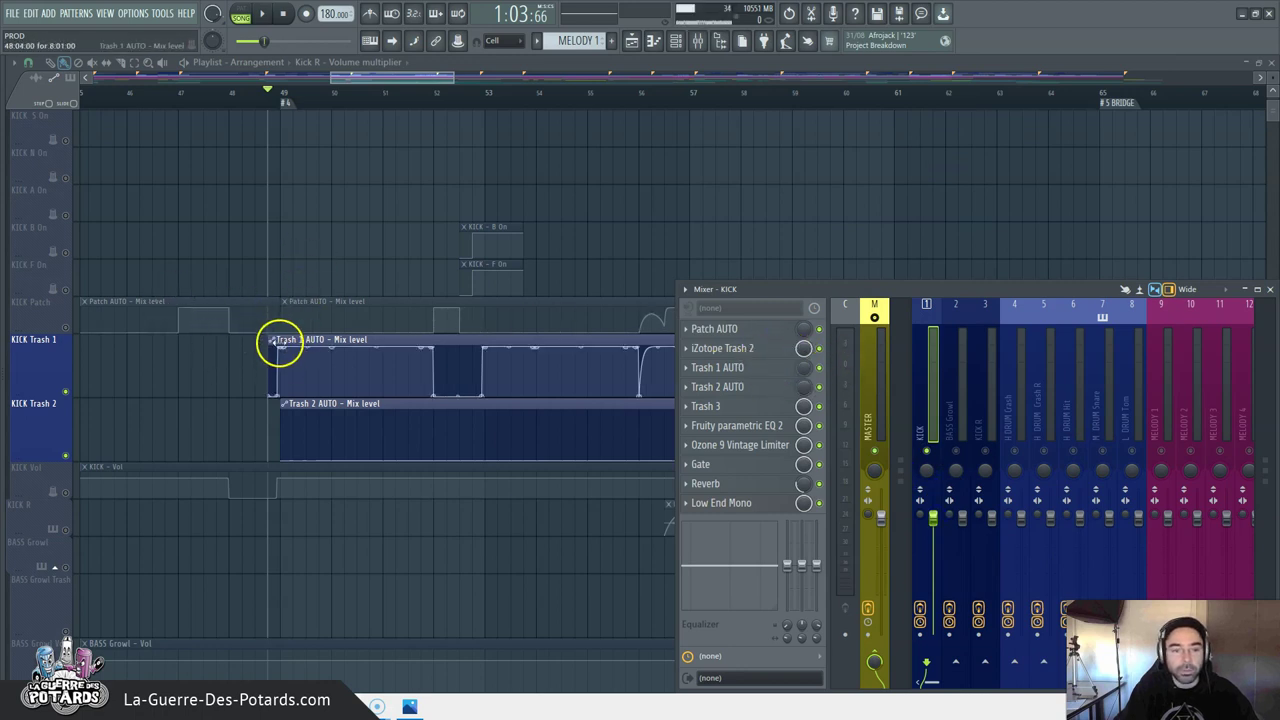
pyautogui.moveTo(356, 80); pyautogui.dragTo(353, 80)
pyautogui.press('space')
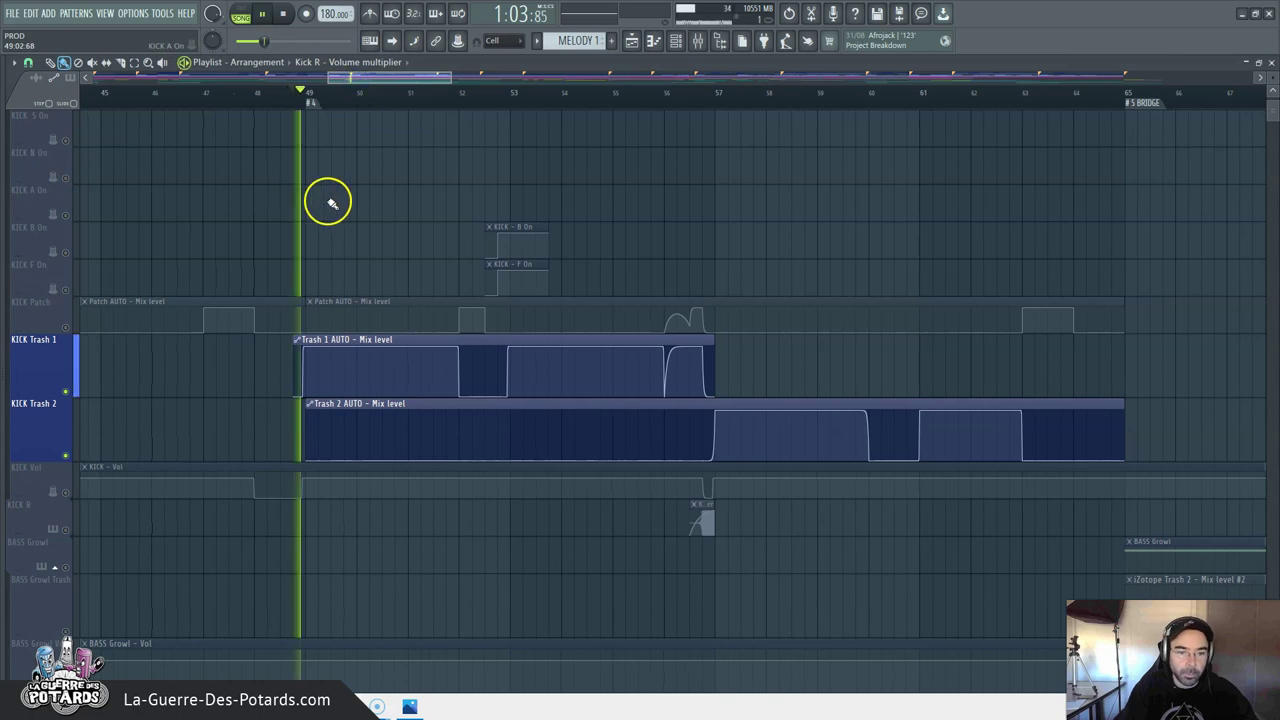
# Alternate between playlist and mixer during playback to follow the Trash 1 AUTO and Trash 2 AUTO mix levels, and stop playback
pyautogui.press('F9')
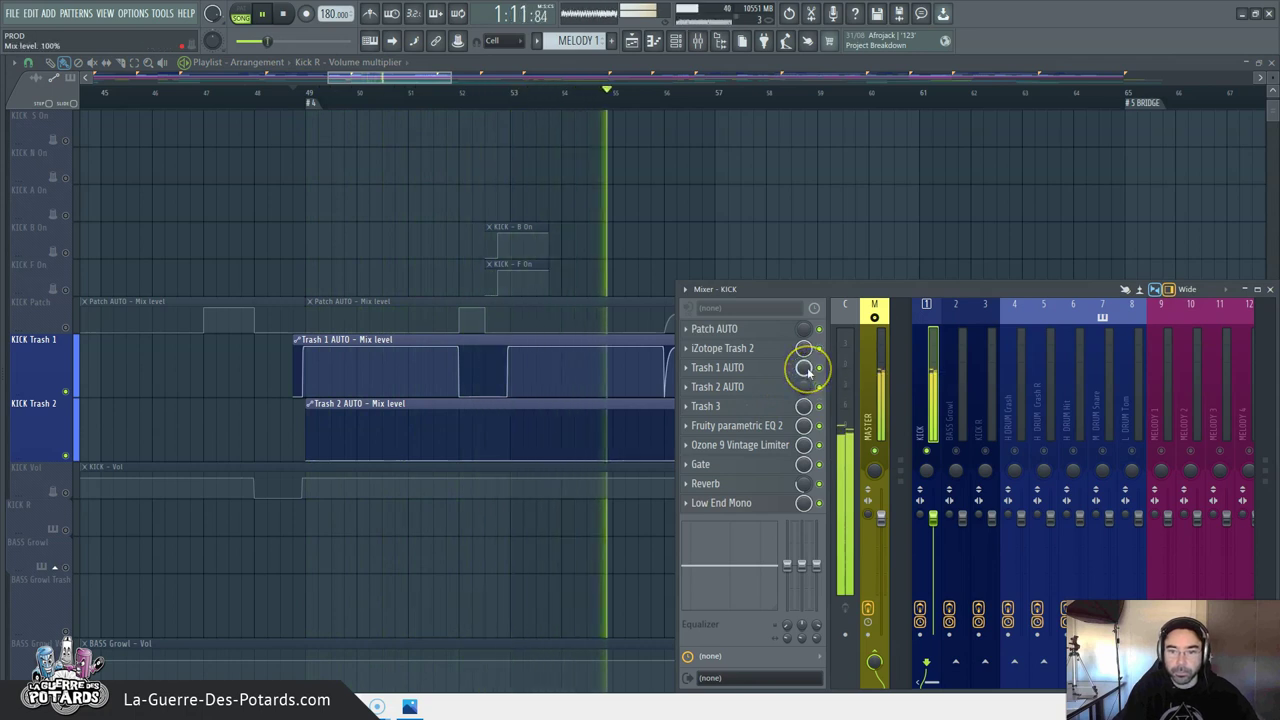
pyautogui.press('F9')
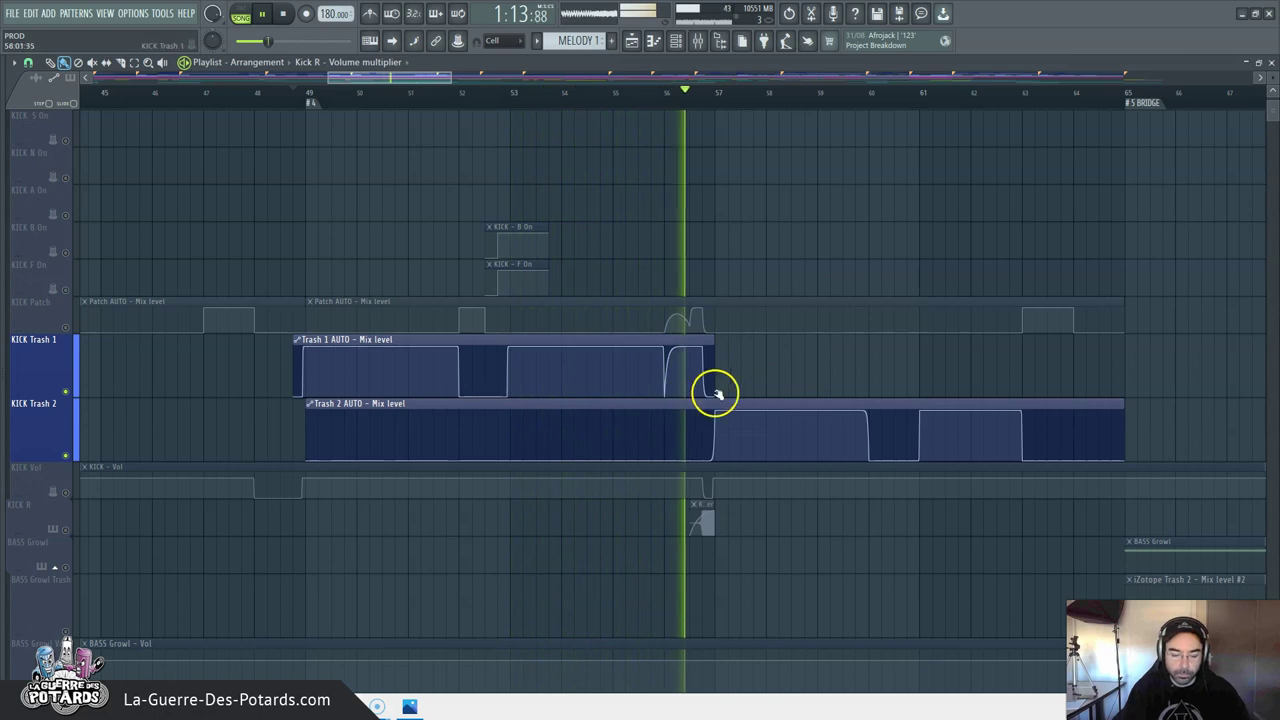
pyautogui.press('F9')
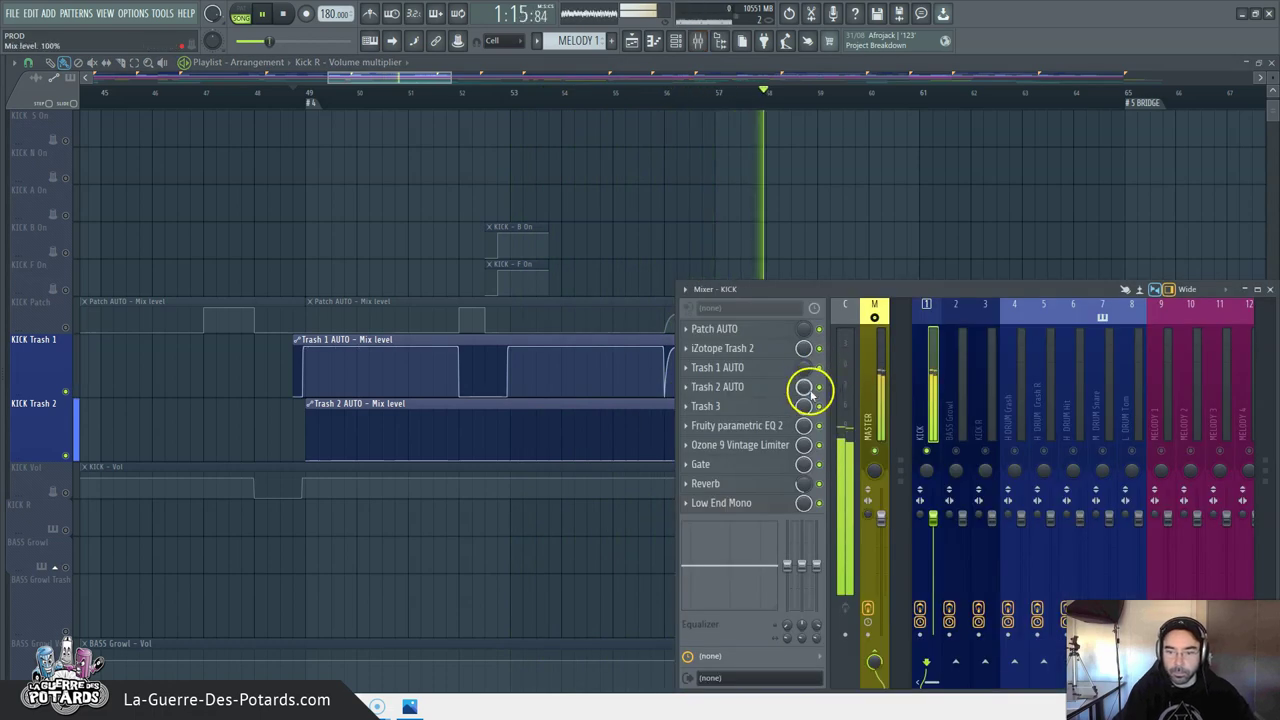
pyautogui.press('F9')
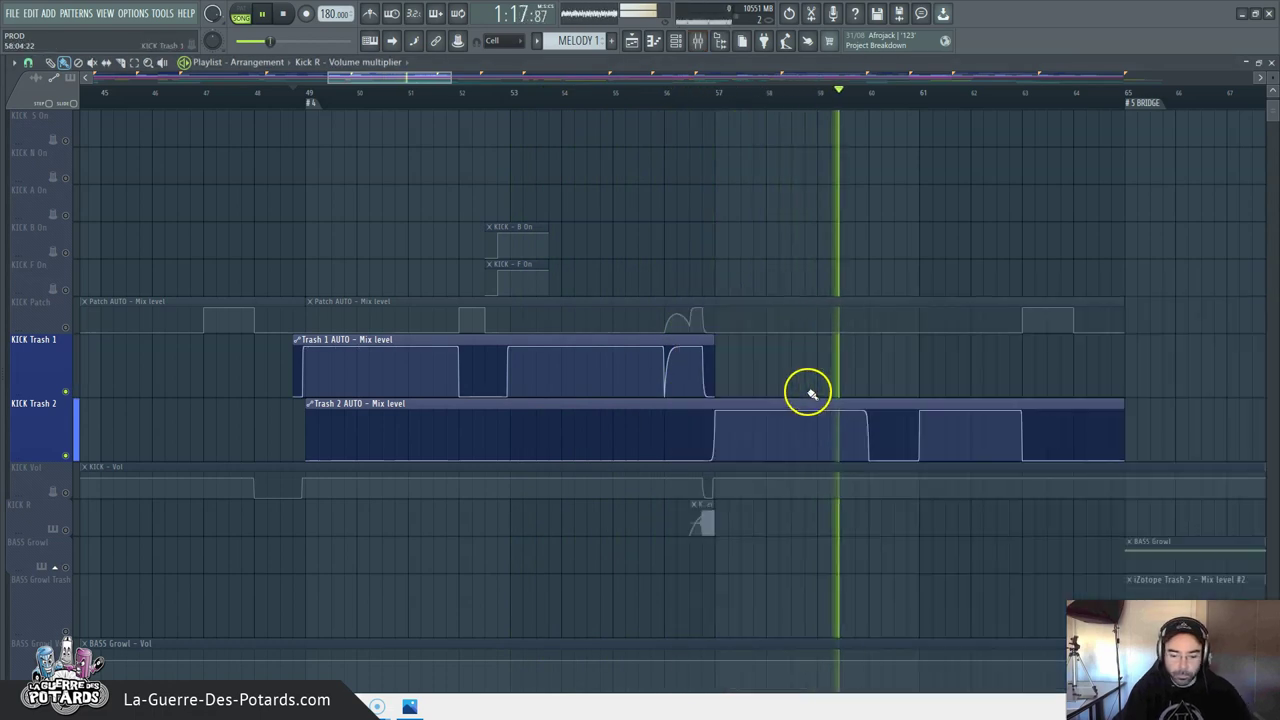
pyautogui.press('F9')
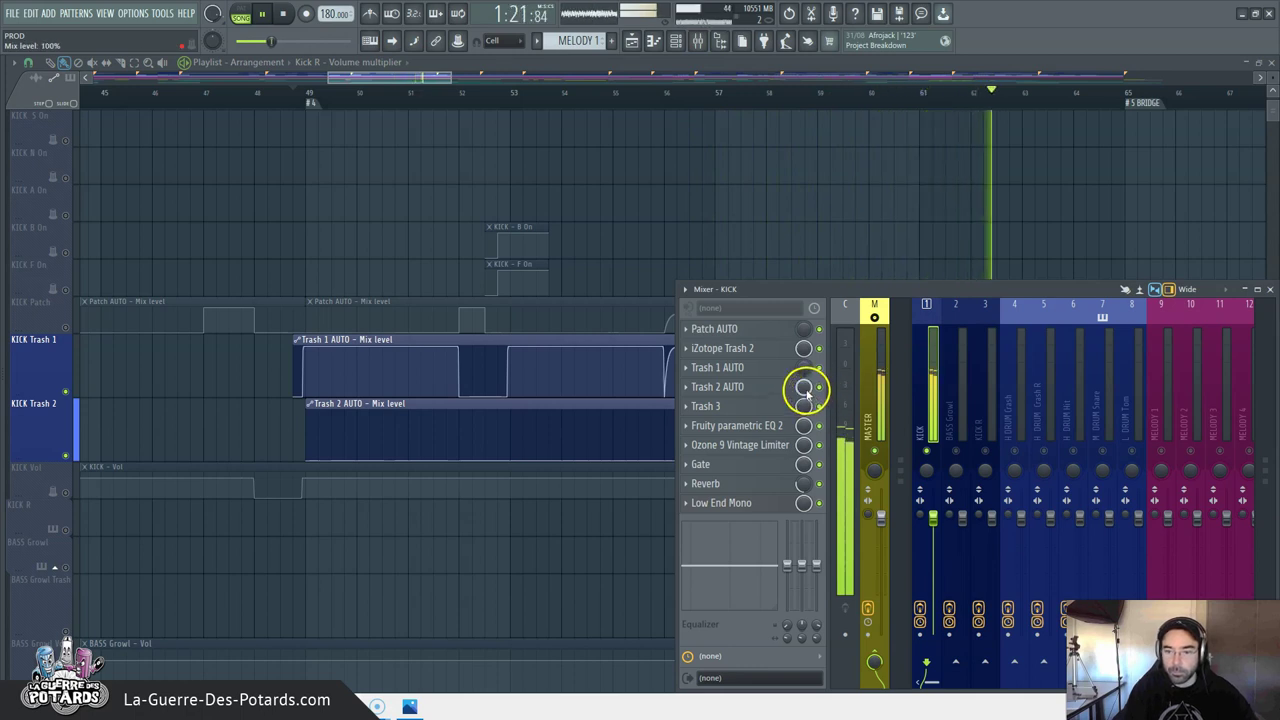
pyautogui.press('F9')
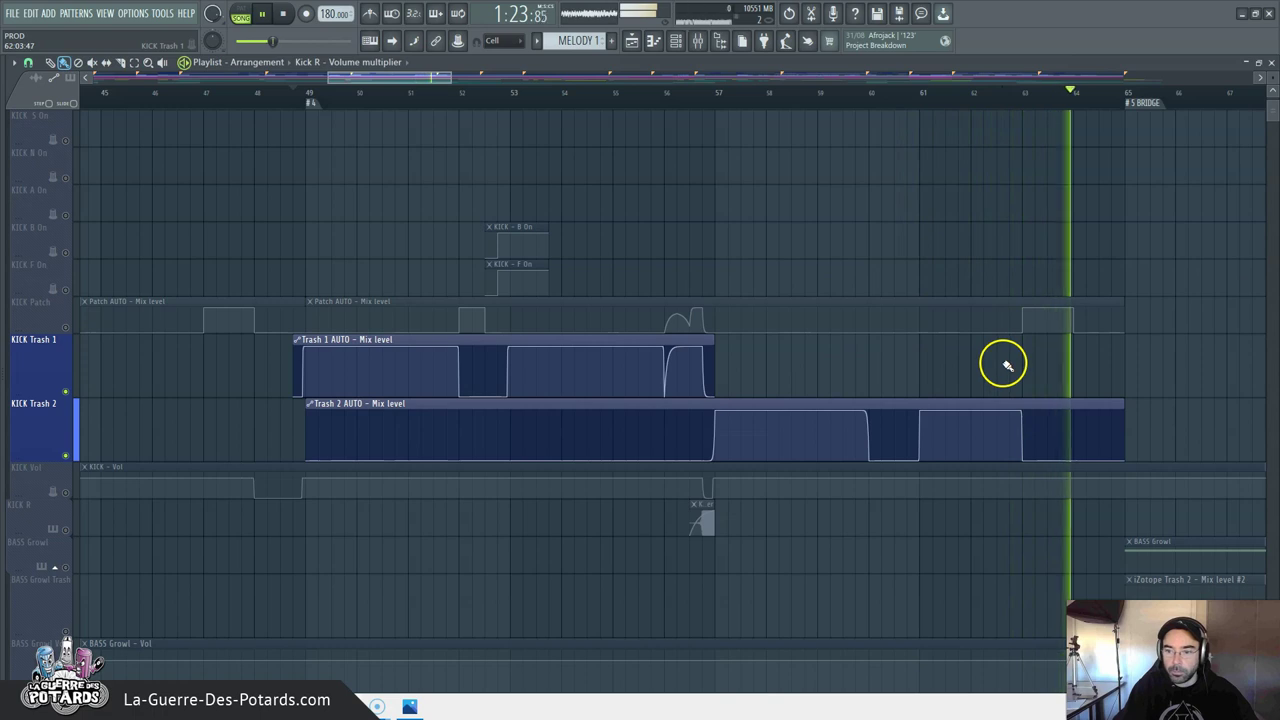
pyautogui.press('space')
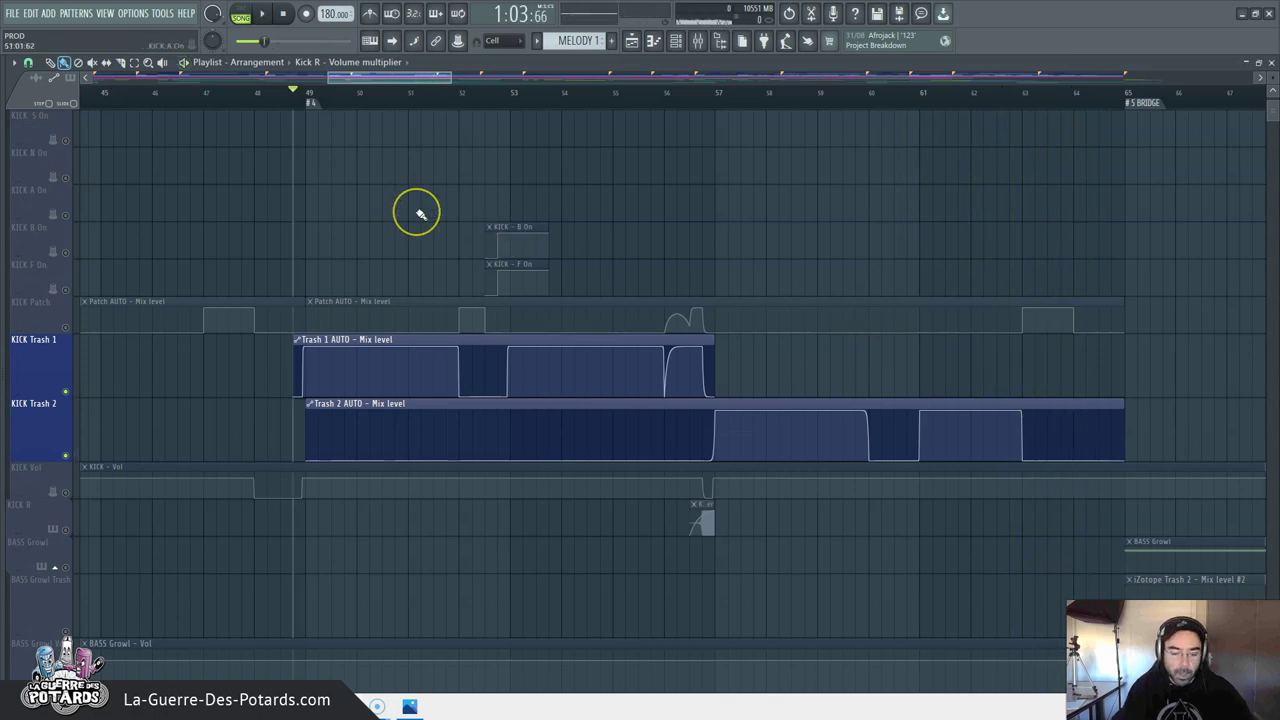
# Show the KICK mixer's effect chain again and switch to the presentation slide
pyautogui.press('F9')
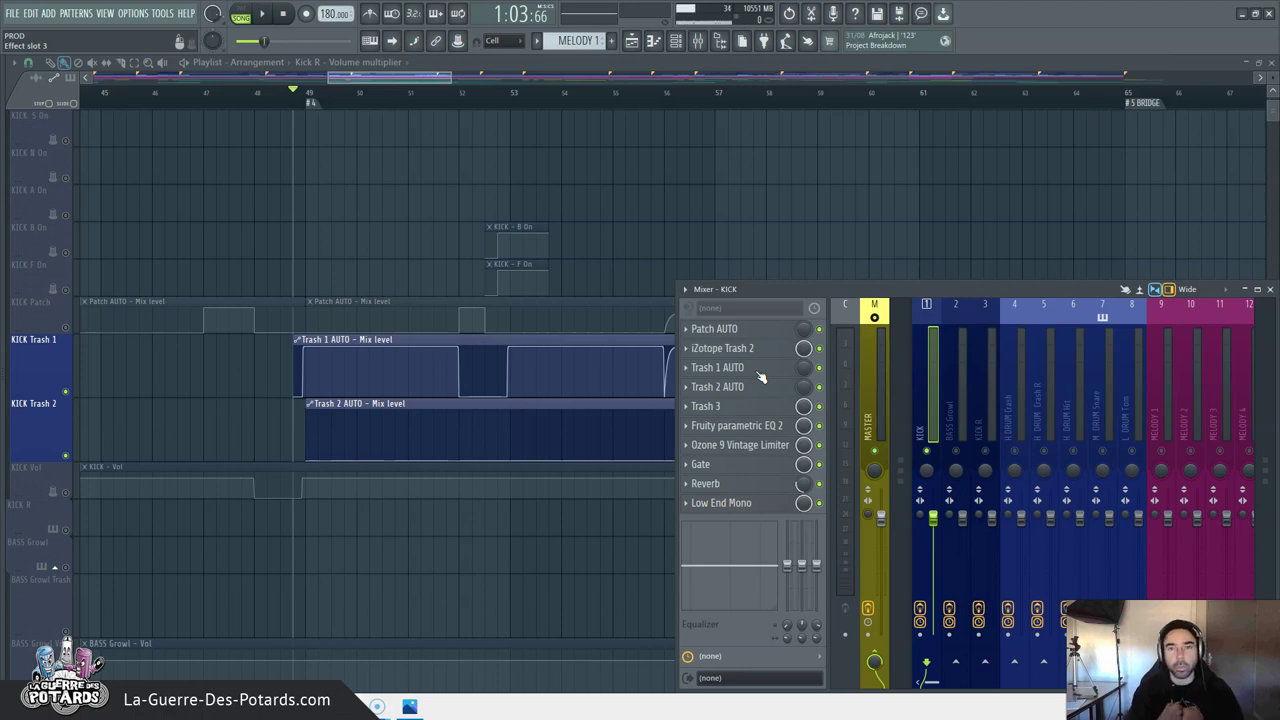
pyautogui.hotkey('alt', 'Tab')
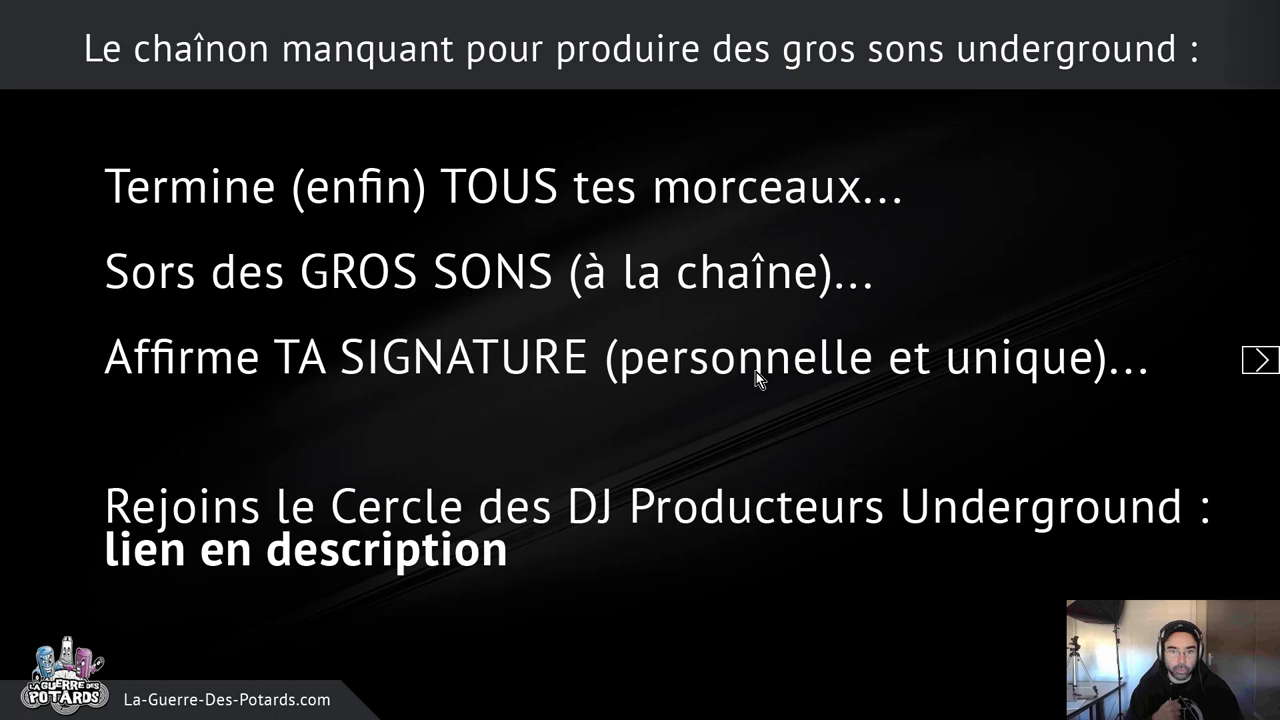